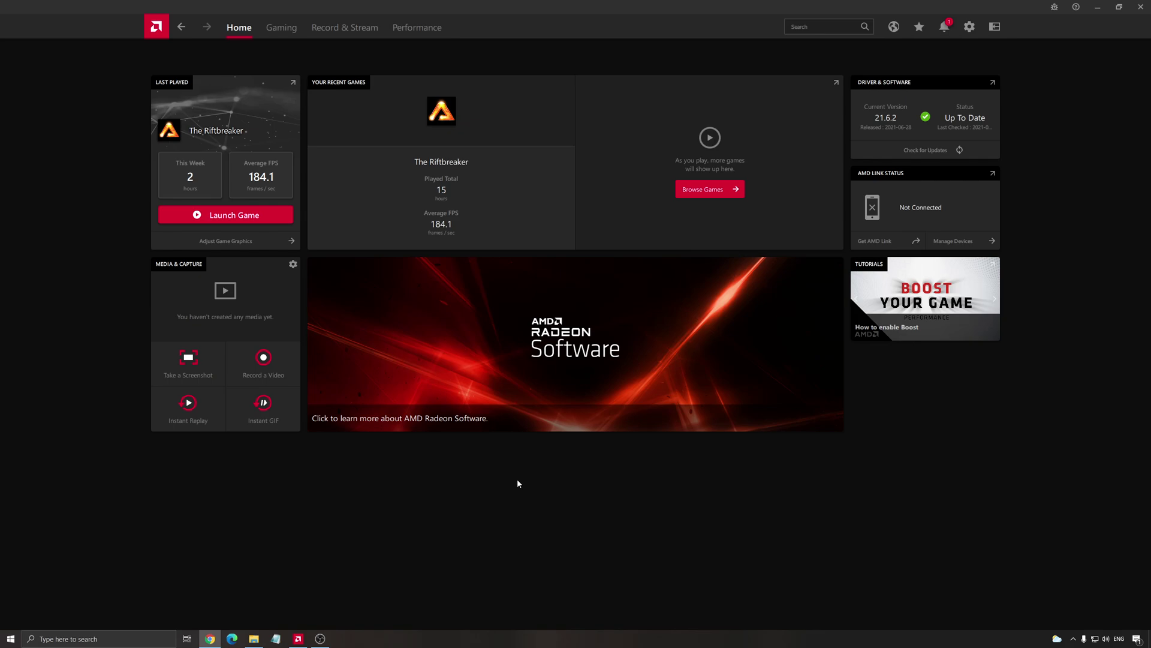
# Bring the AMD Radeon Software window to the front
pyautogui.click(691, 505)
# Check for driver updates and keep the preferred software version at Recommended + Optional
pyautogui.click(924, 150)
pyautogui.click(970, 27)
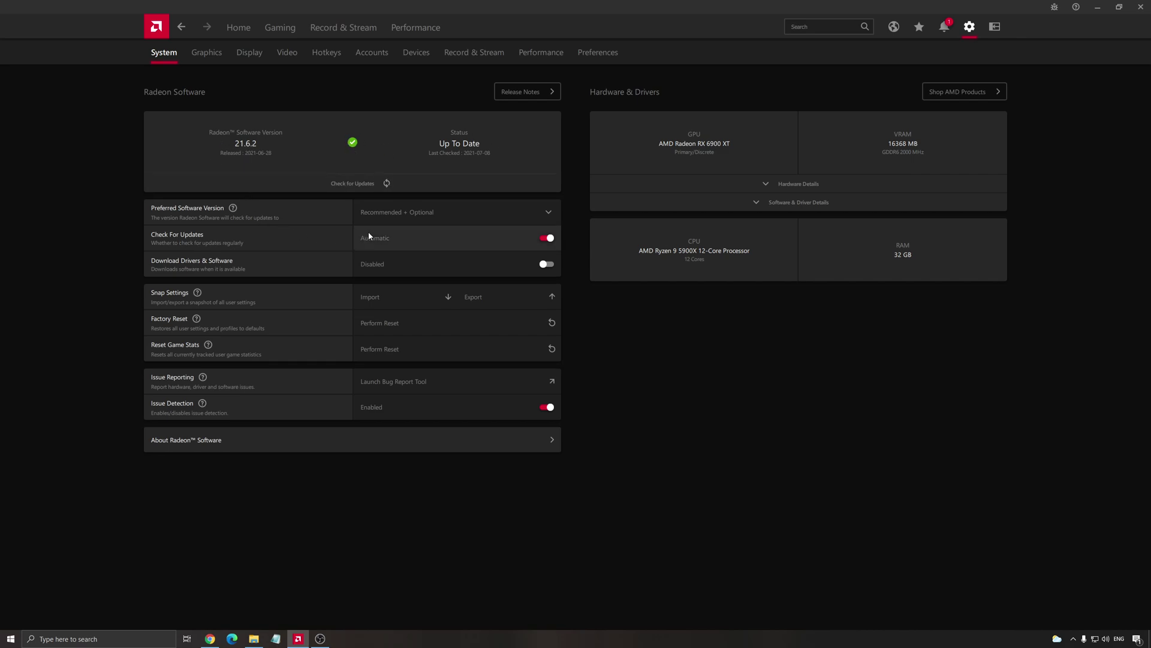
pyautogui.click(411, 211)
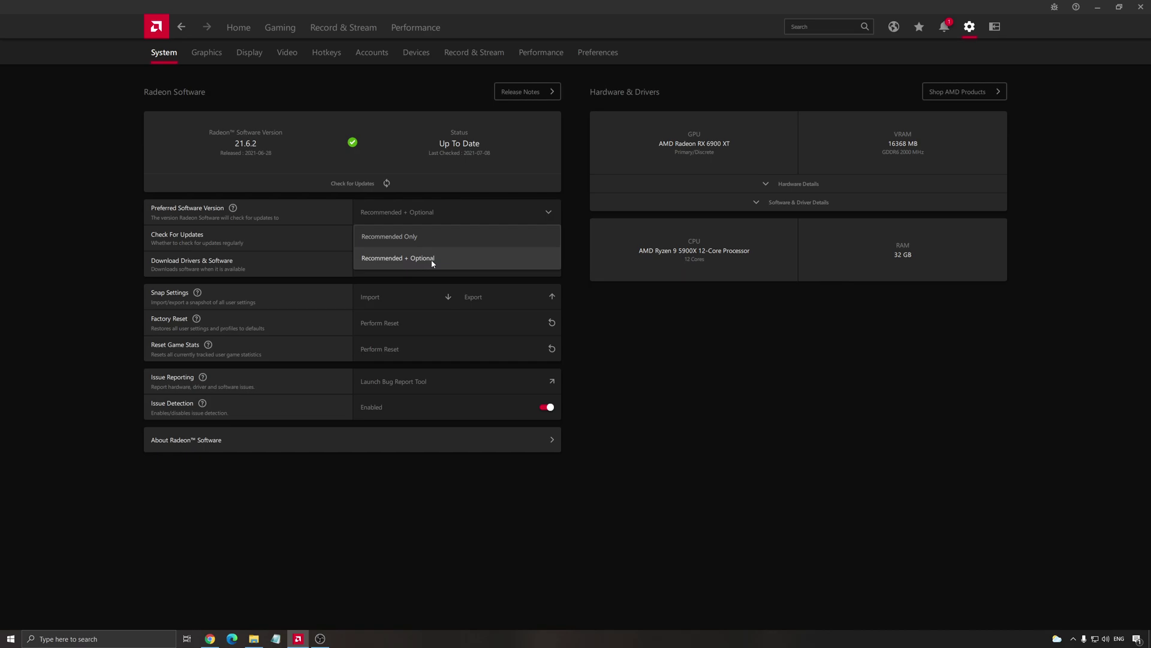
pyautogui.click(431, 259)
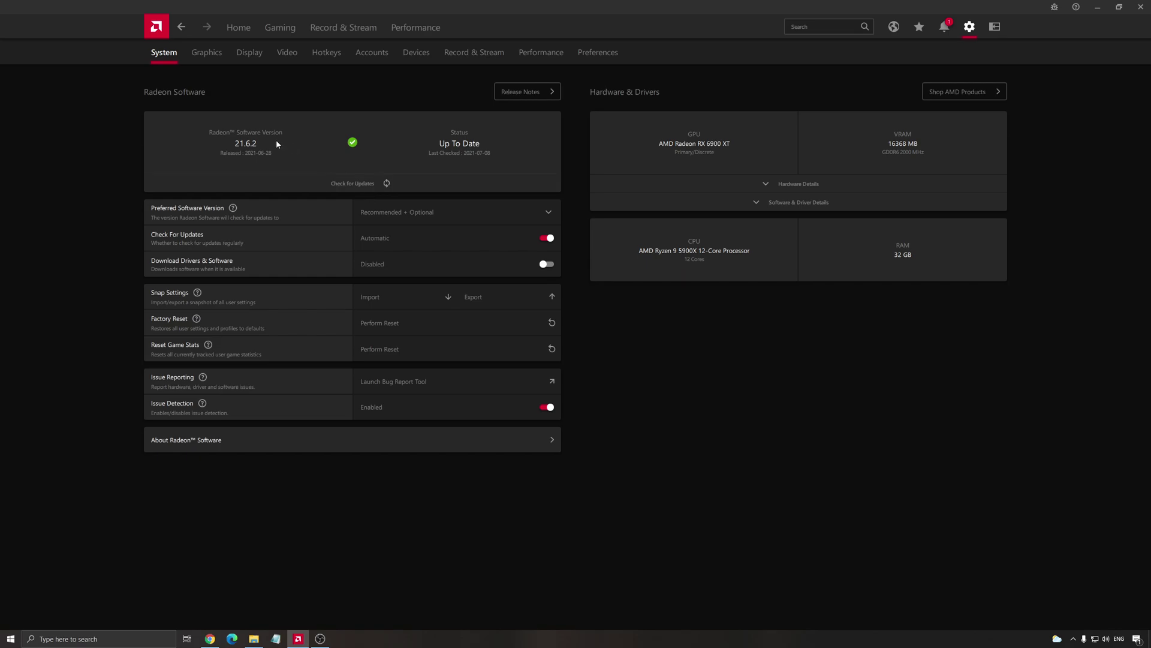
pyautogui.click(420, 212)
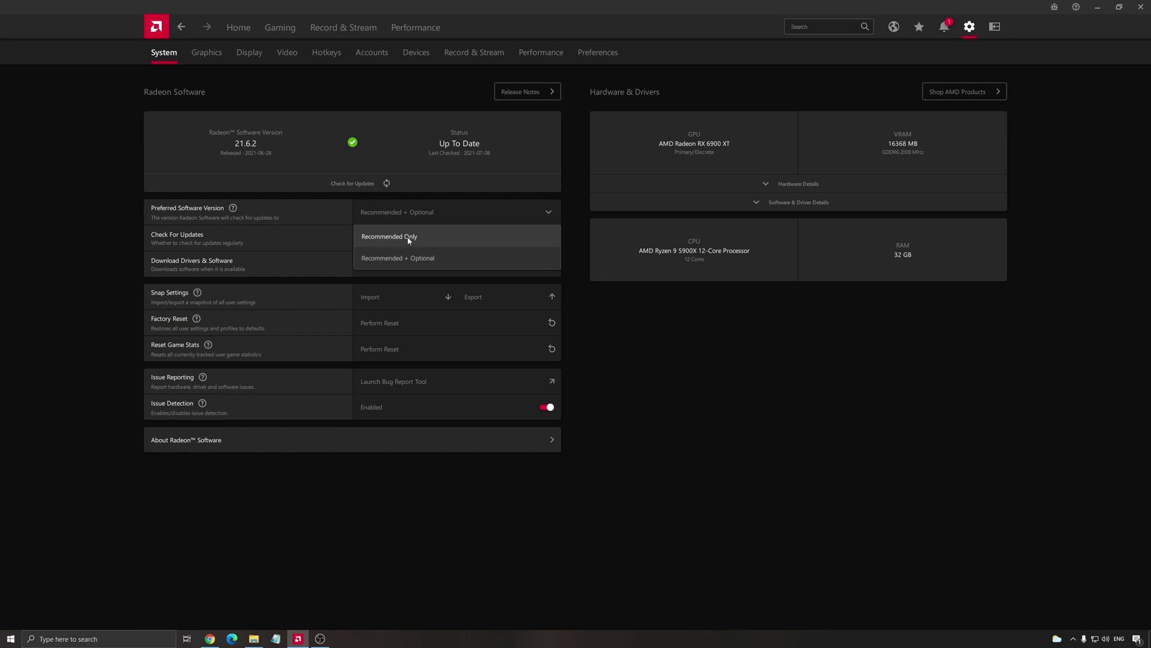
pyautogui.click(481, 211)
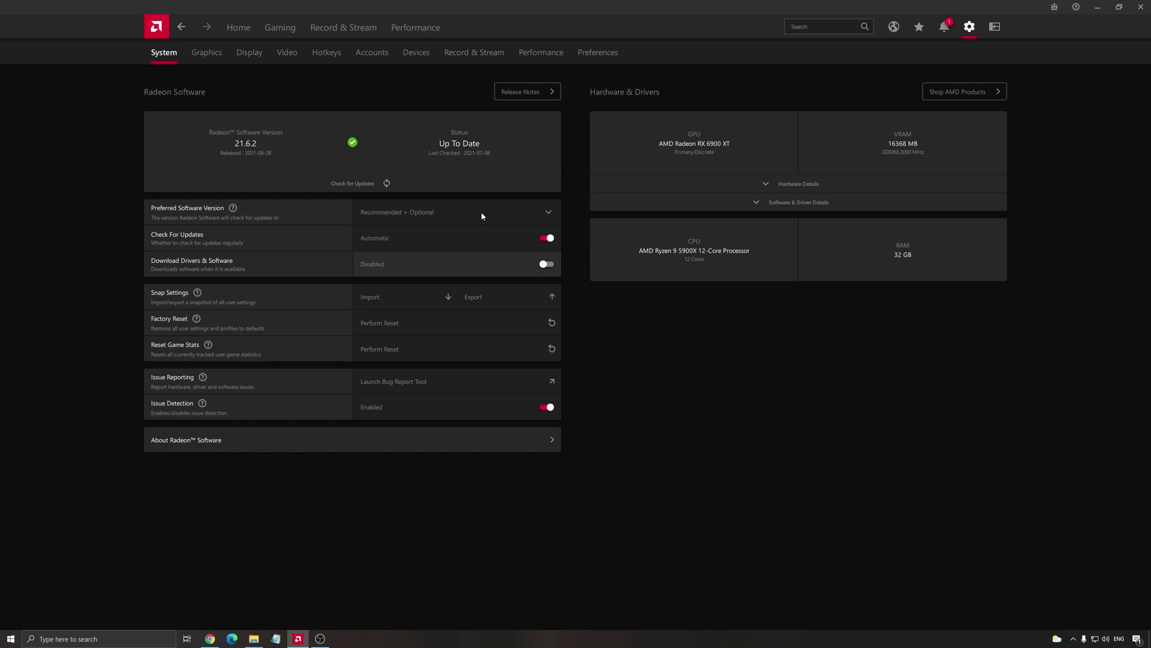
# Go from Home to the Gaming list and open the Tetris Effect Connected graphics settings
pyautogui.click(240, 35)
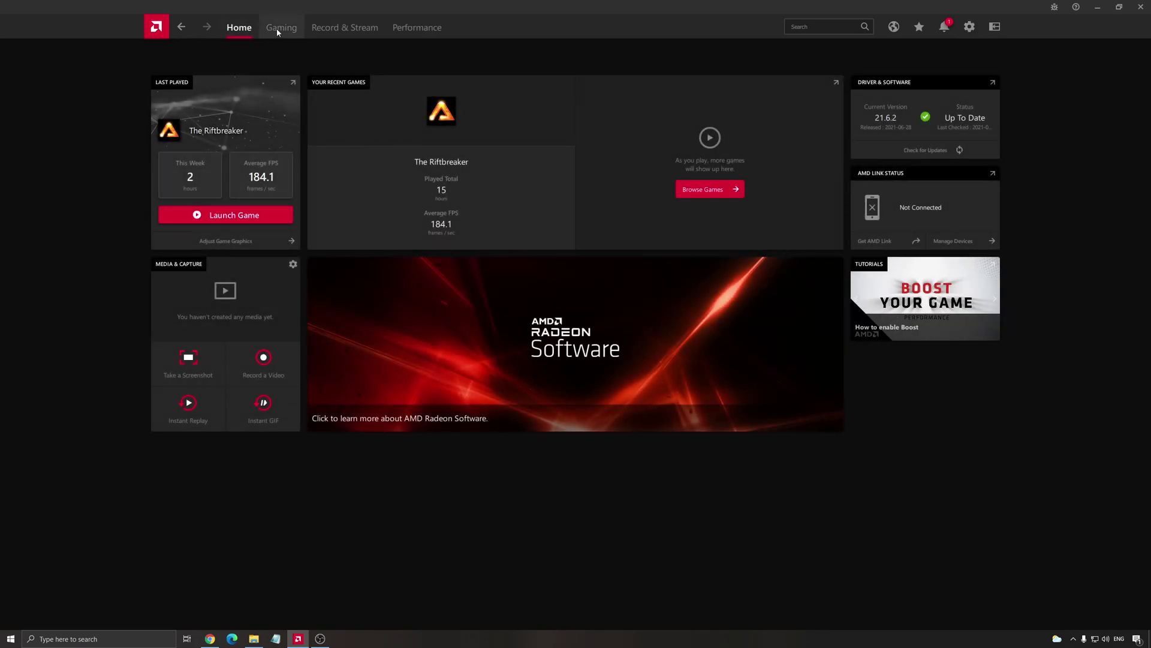
pyautogui.click(279, 29)
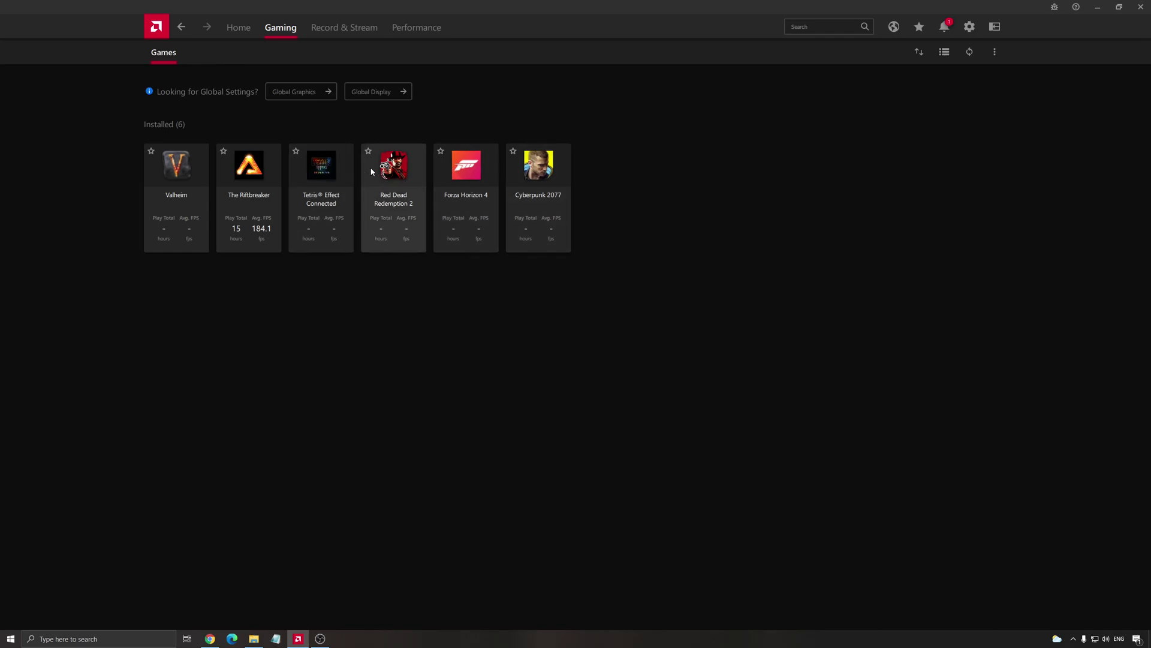
pyautogui.click(342, 187)
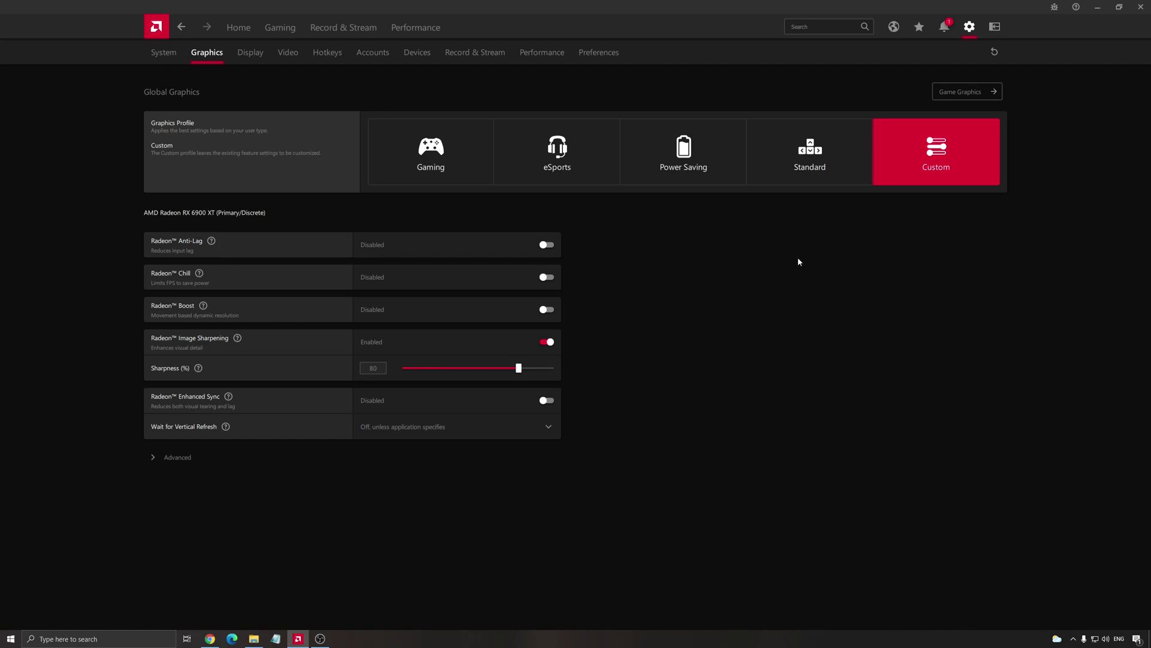
# Expand the advanced graphics options, apply the Gaming profile and review its settings
pyautogui.click(160, 457)
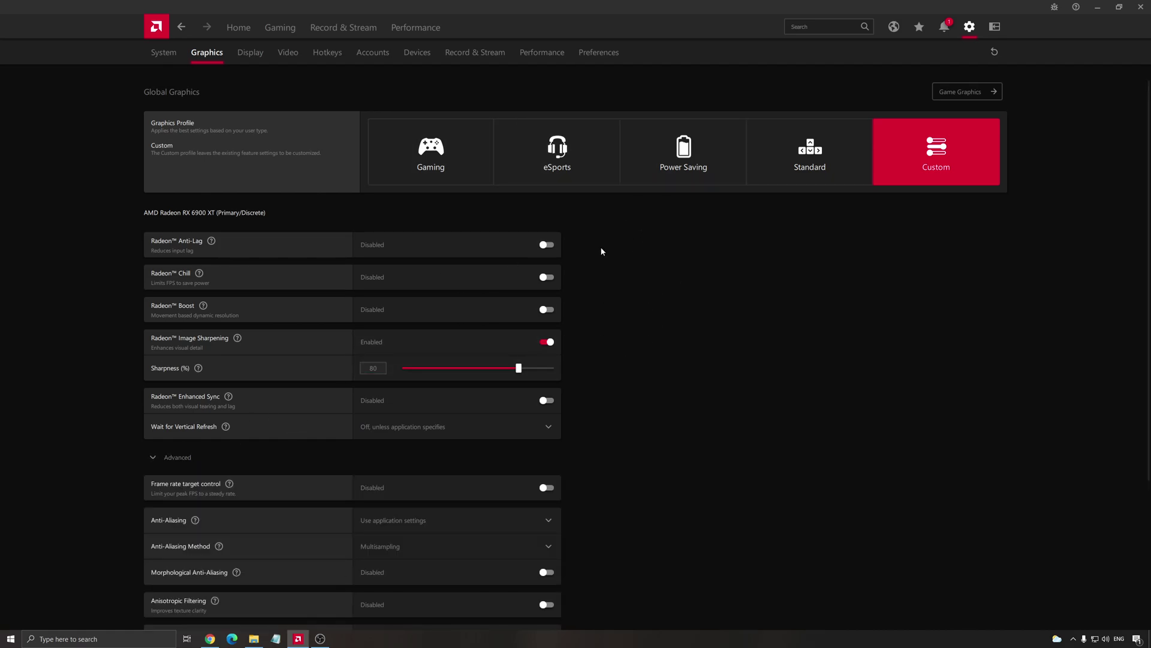
pyautogui.click(443, 158)
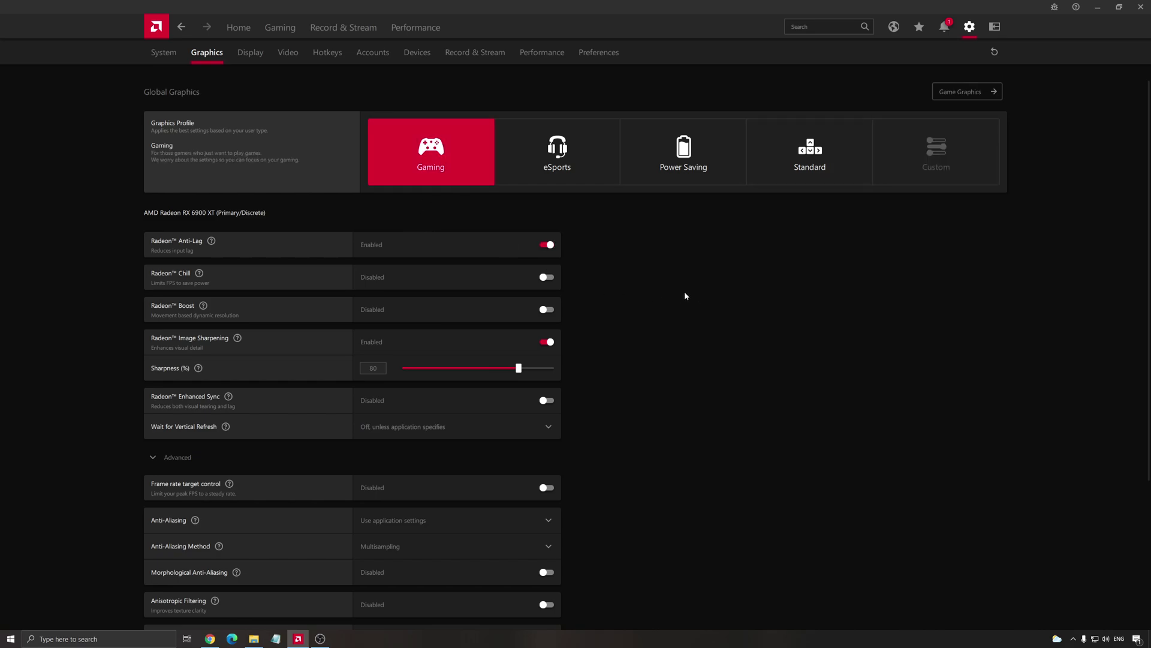
pyautogui.scroll(-1, 685, 290)
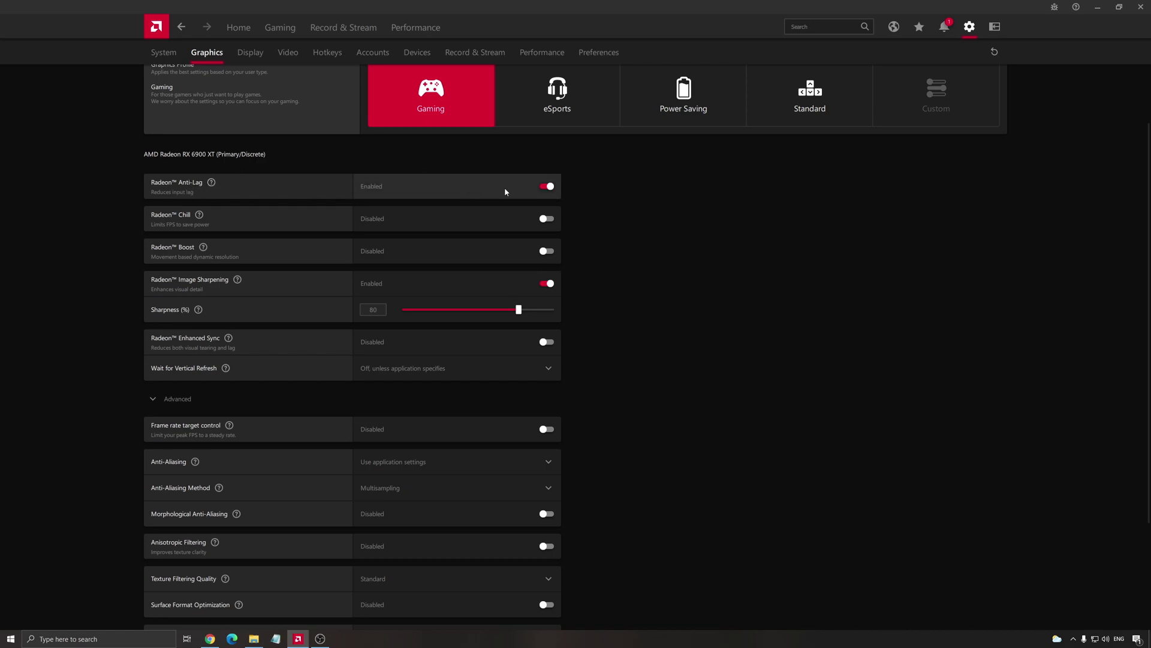
pyautogui.scroll(1, 407, 210)
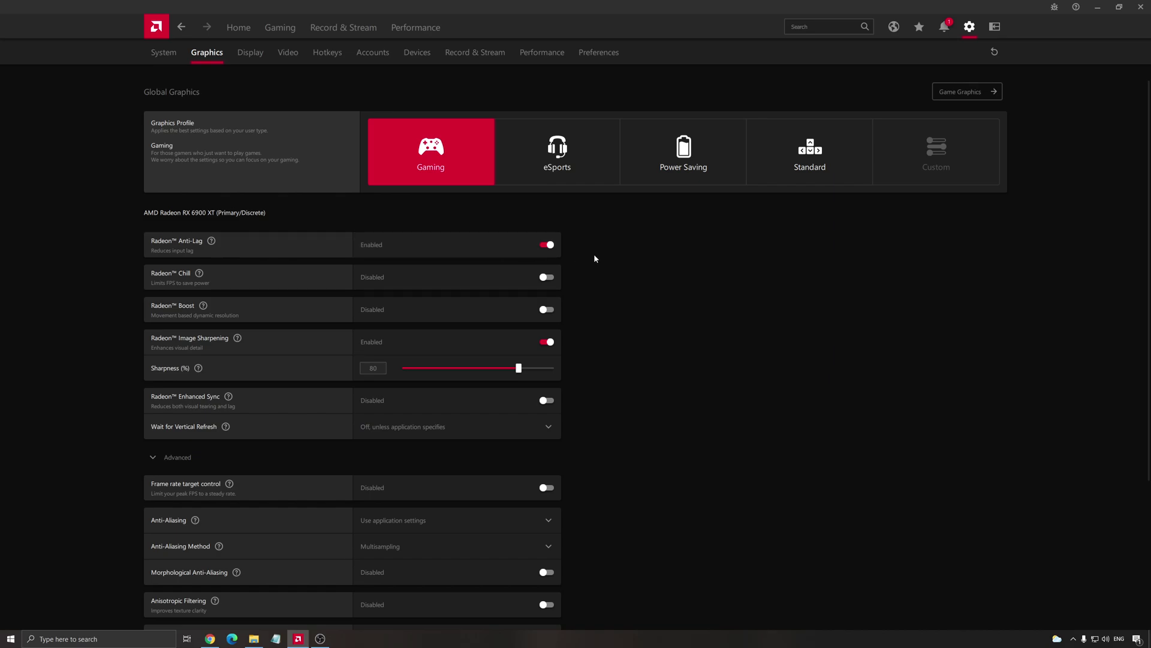
pyautogui.scroll(-1, 440, 266)
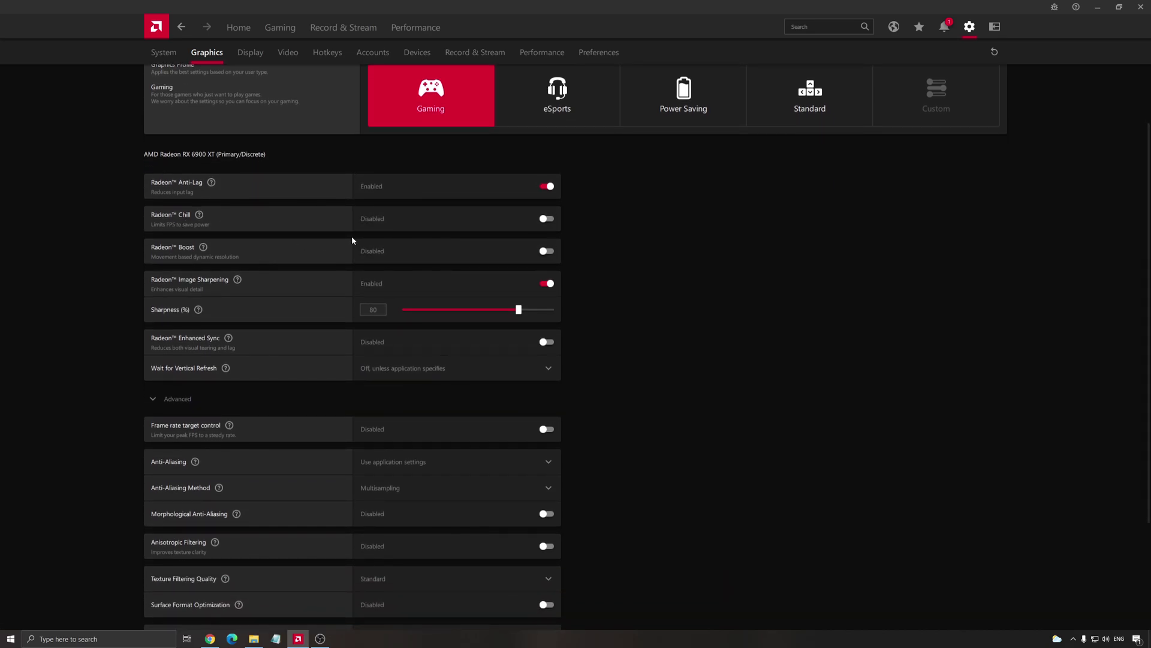
# Enable Radeon Chill, raise its Max FPS from 140 to 144, then disable it again
pyautogui.click(413, 226)
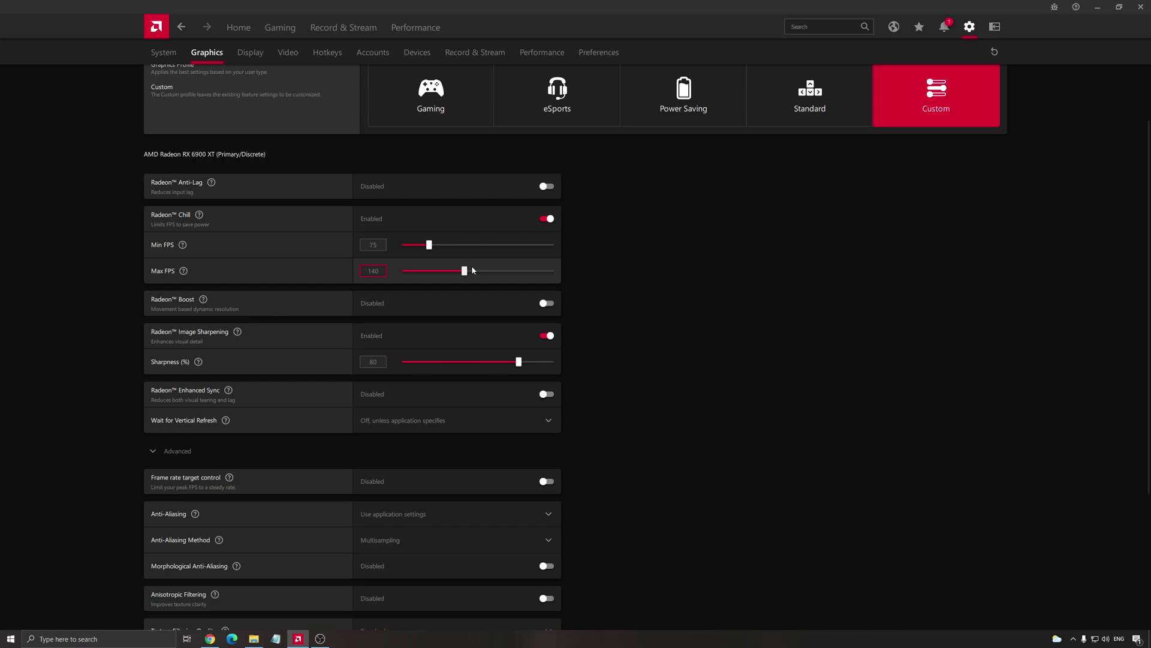
pyautogui.moveTo(466, 276); pyautogui.dragTo(467, 275)
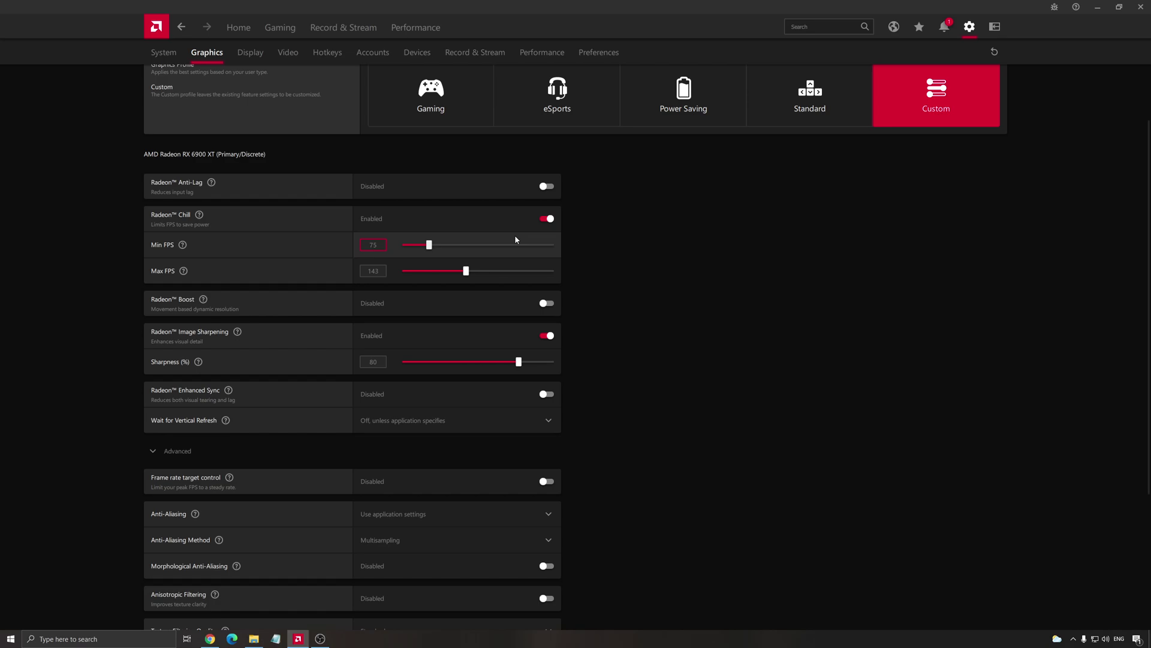
pyautogui.click(546, 220)
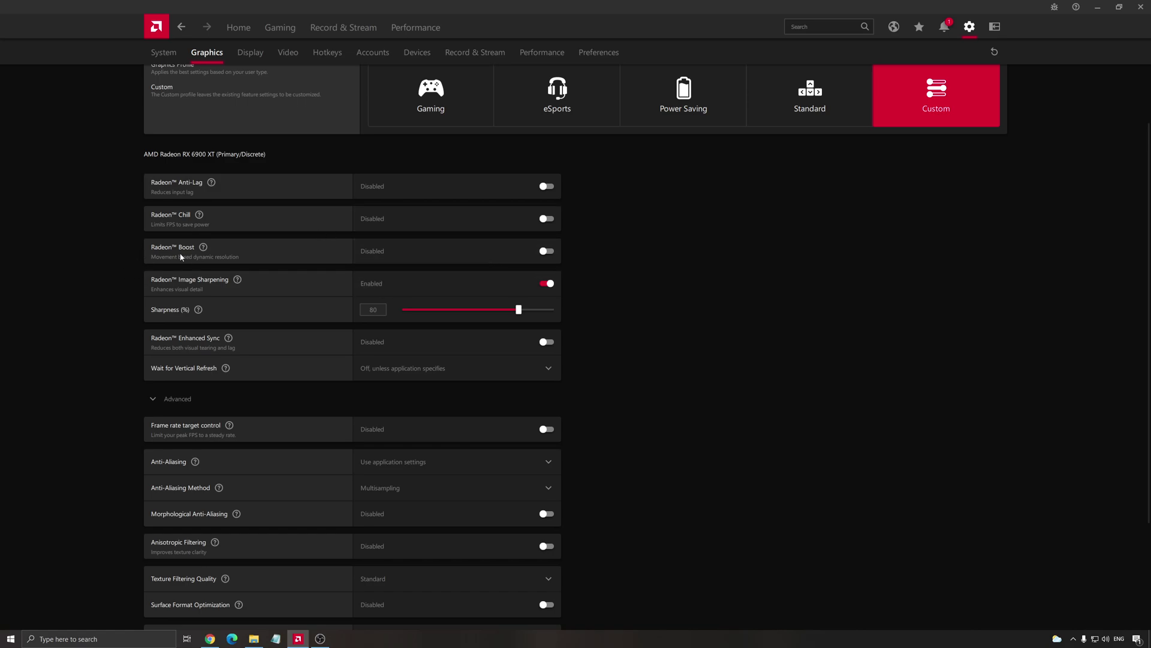
pyautogui.moveTo(201, 250)
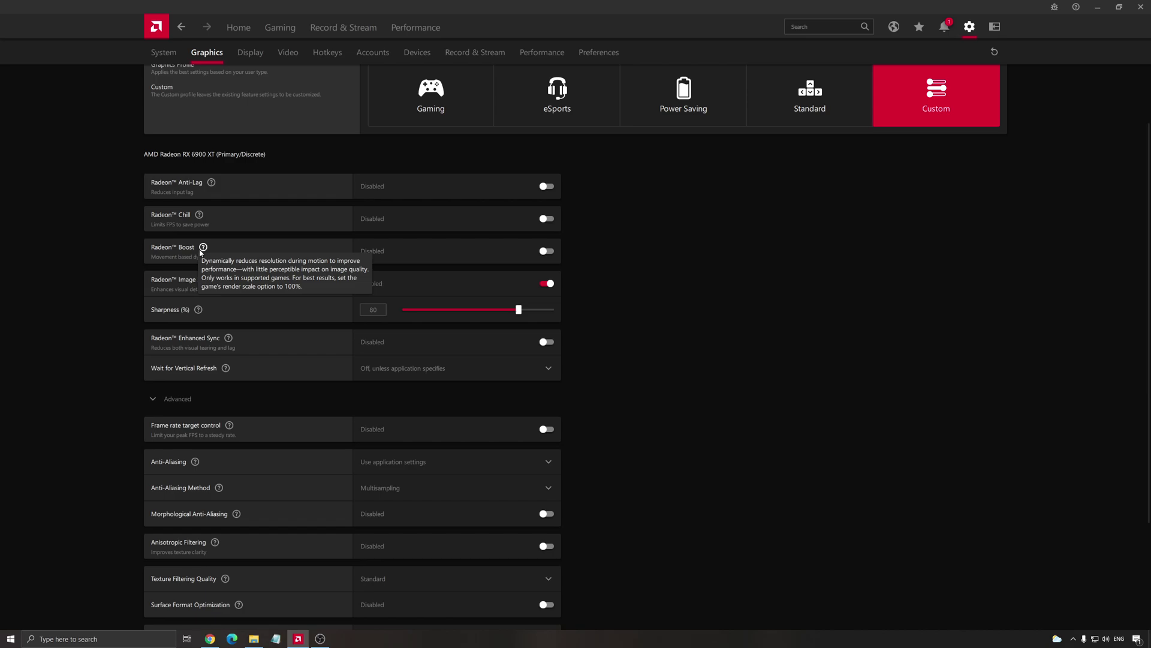
pyautogui.scroll(-3, 201, 249)
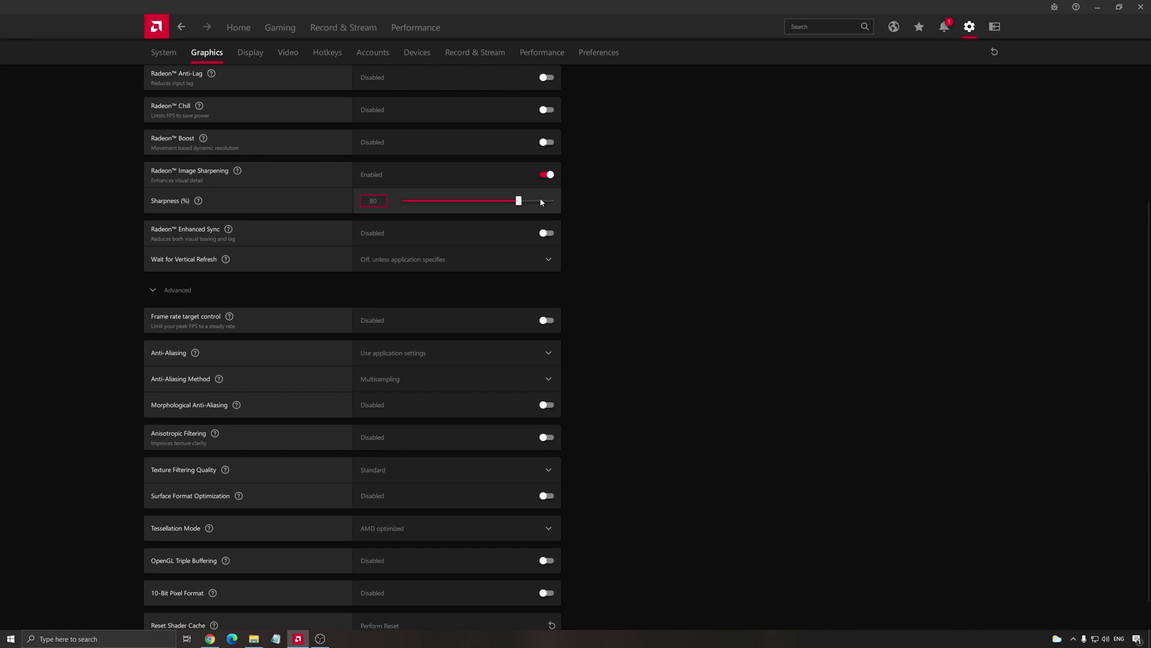
pyautogui.scroll(2, 465, 218)
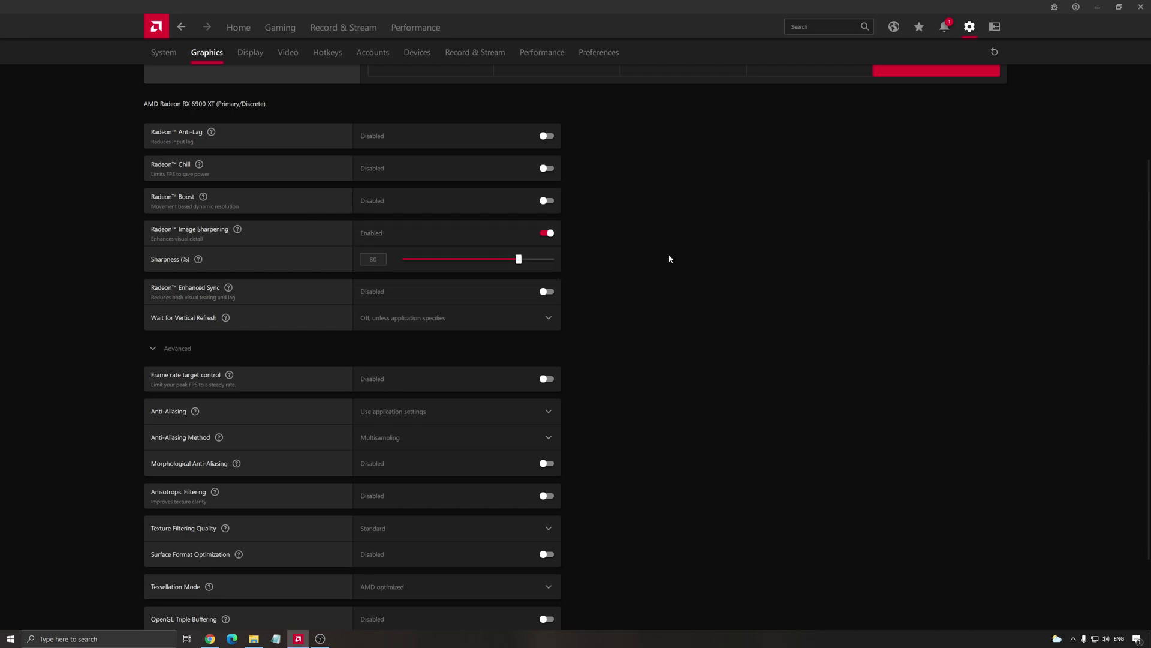
pyautogui.scroll(-1, 627, 273)
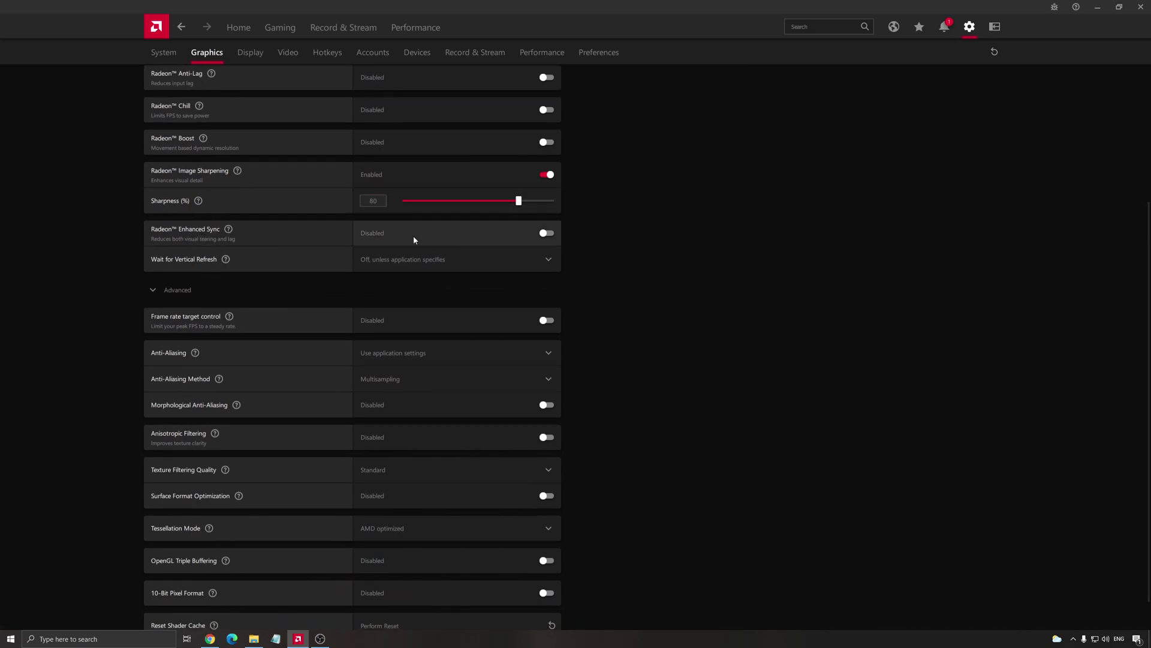
pyautogui.scroll(-1, 447, 238)
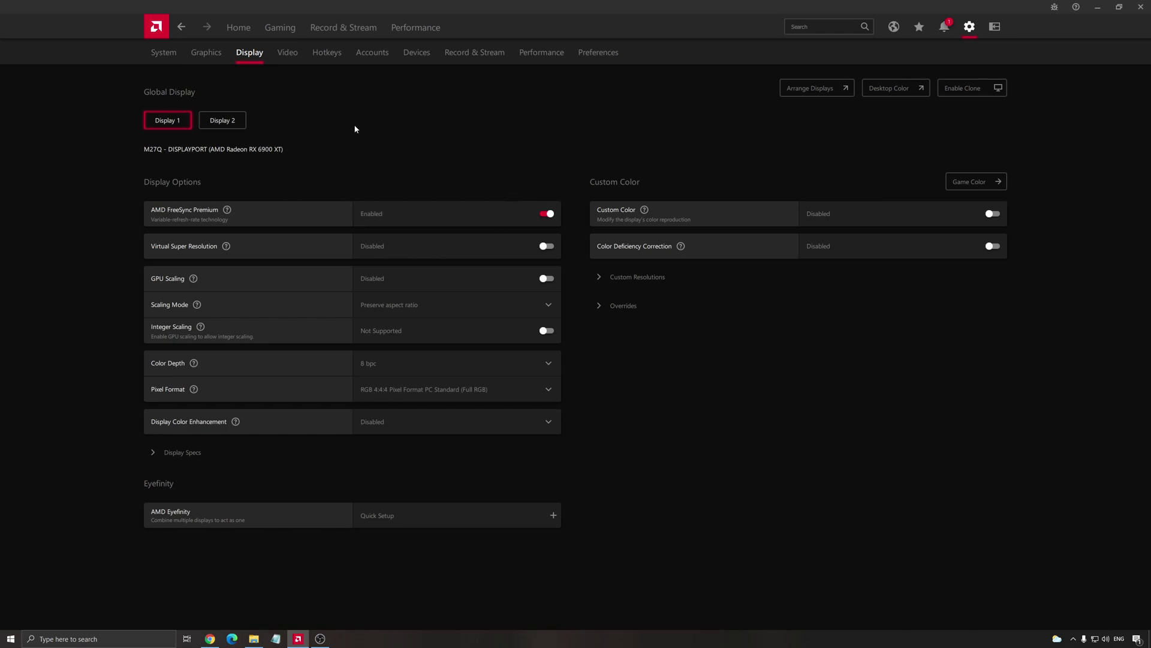
# Keep Display 1's colour depth at 8 bpc
pyautogui.moveTo(166, 123)
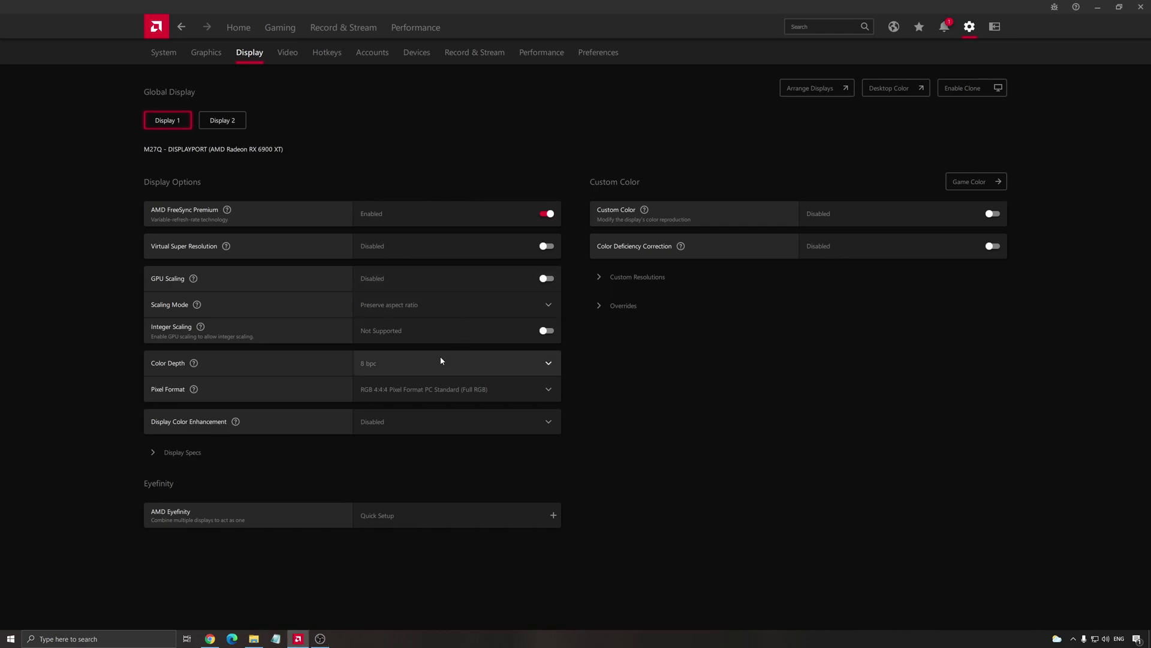
pyautogui.click(398, 363)
pyautogui.click(278, 374)
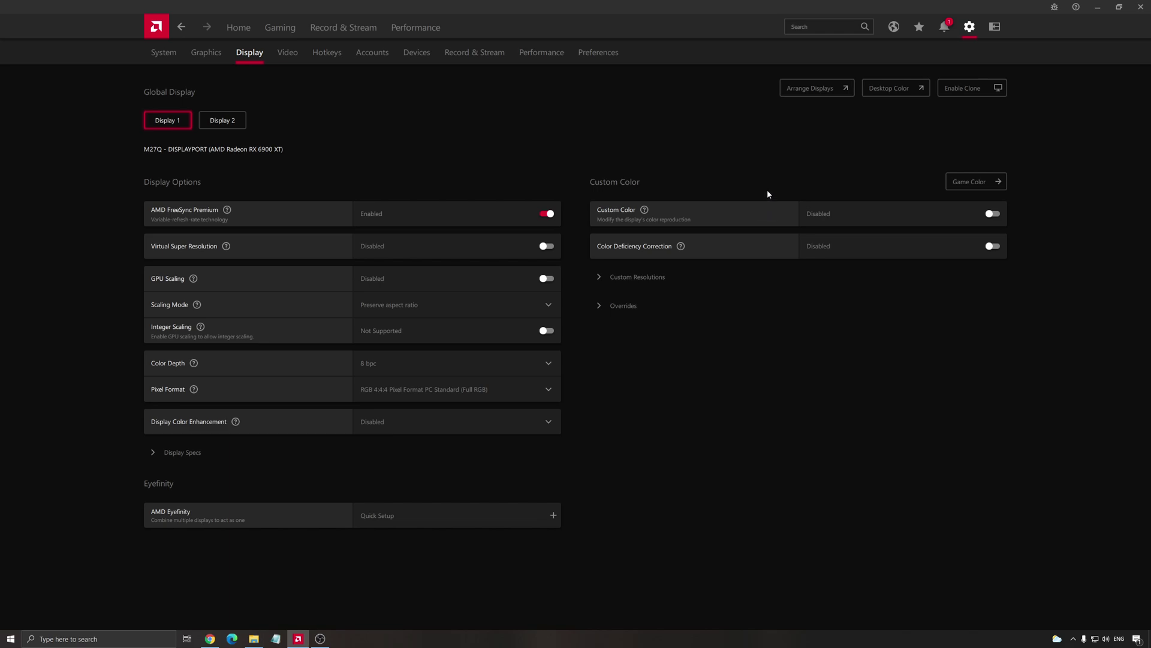
pyautogui.click(803, 91)
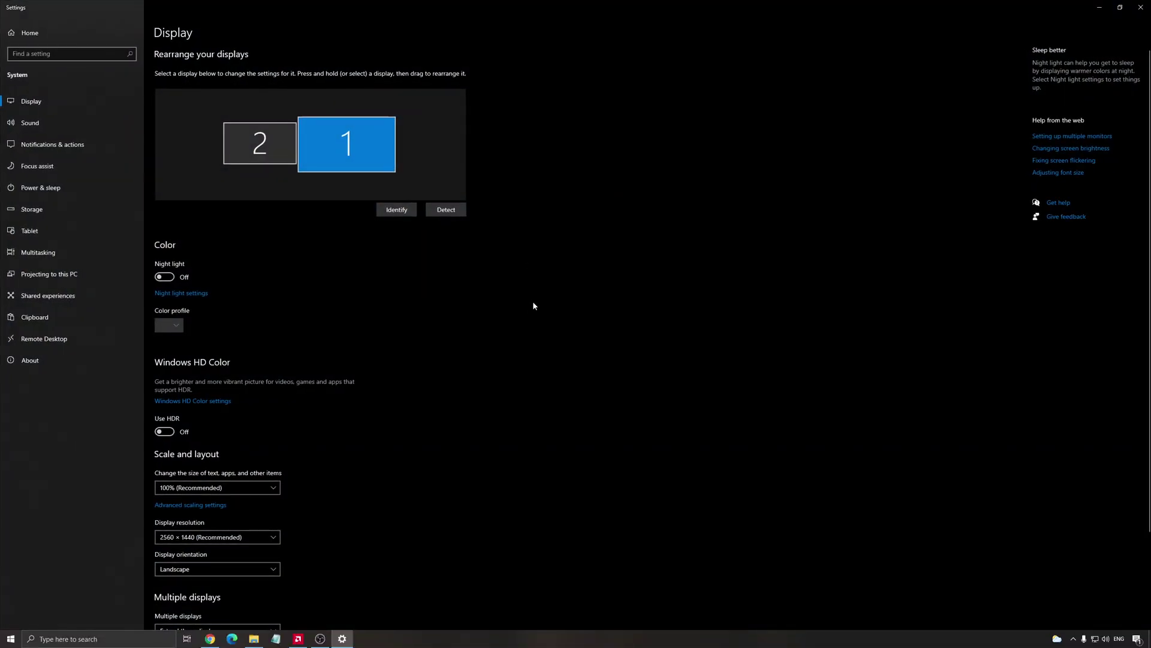
pyautogui.scroll(-2, 498, 337)
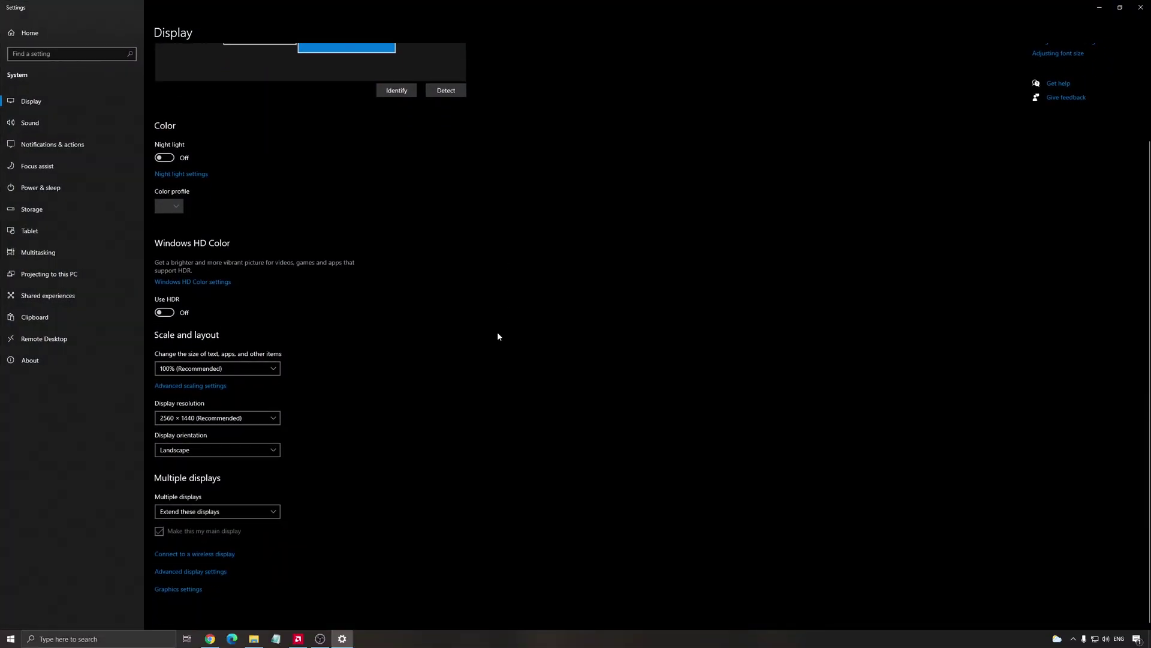
pyautogui.click(172, 573)
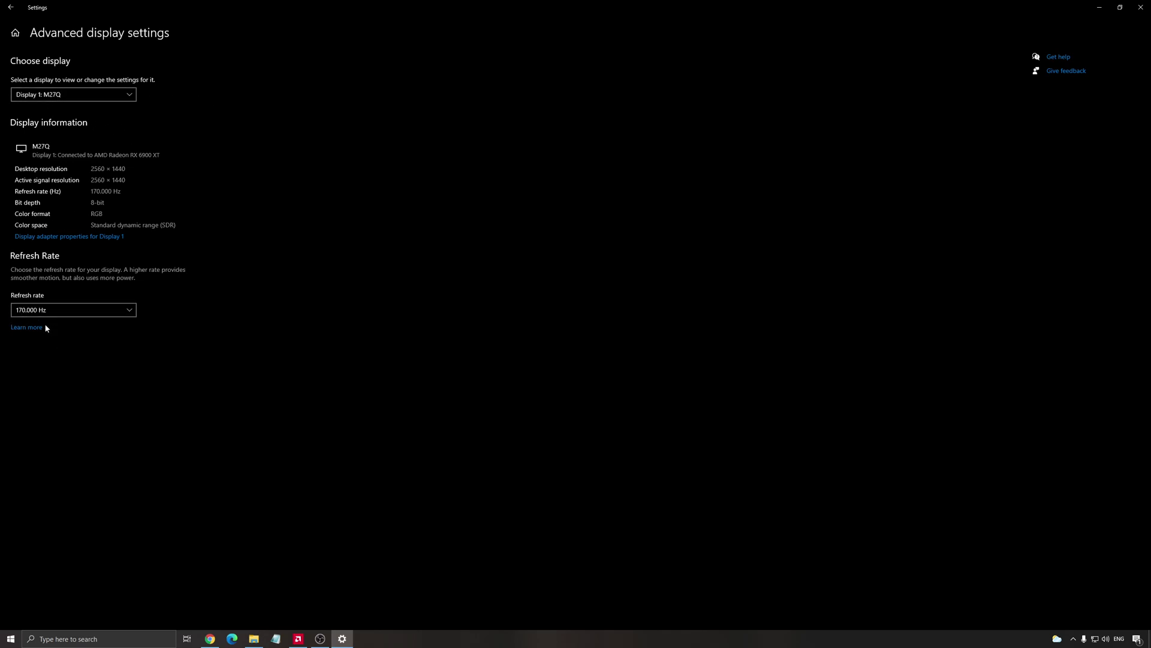
pyautogui.click(108, 96)
pyautogui.click(72, 110)
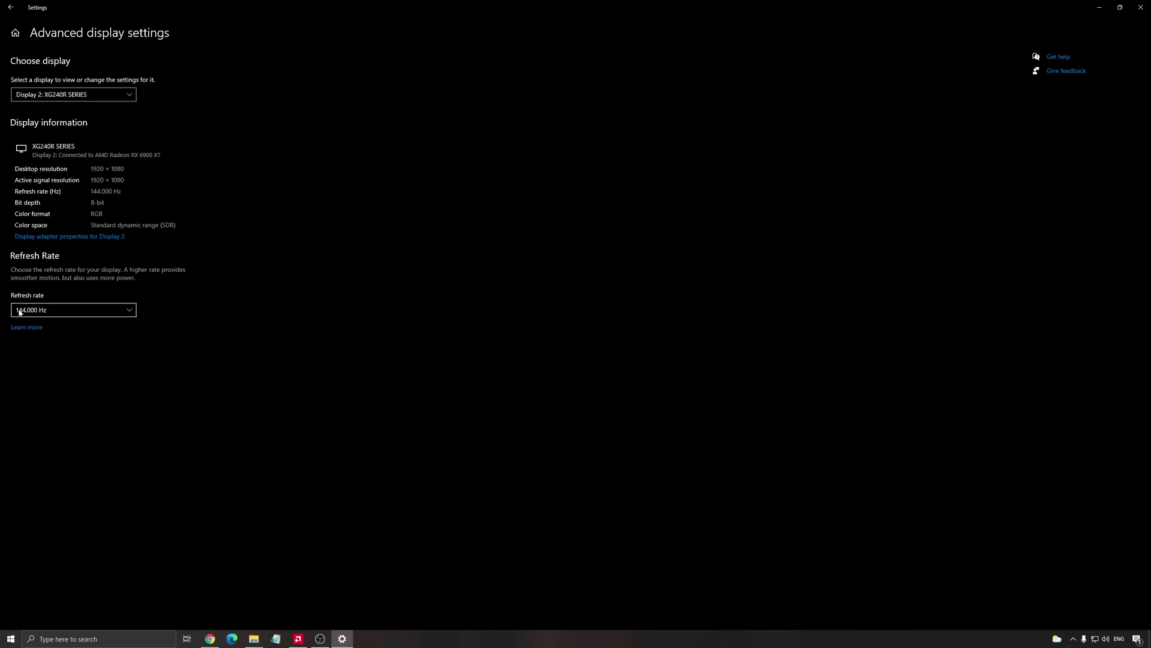
pyautogui.click(1141, 7)
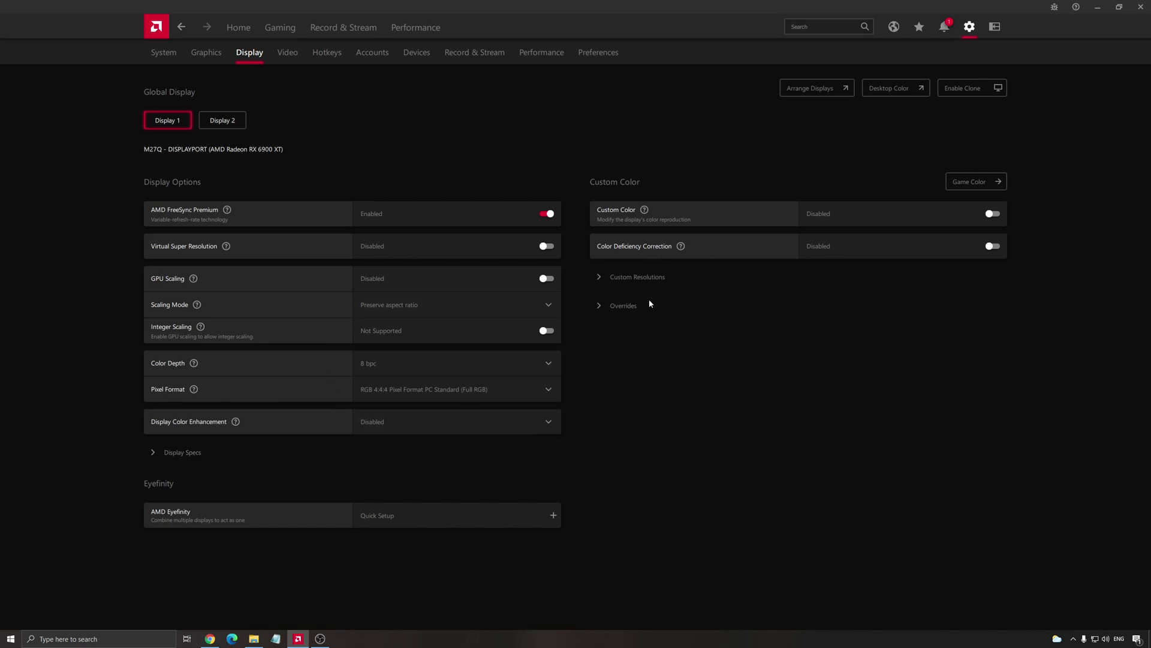
# Try Custom Color with saturation around 102, then switch Custom Color back off
pyautogui.click(992, 214)
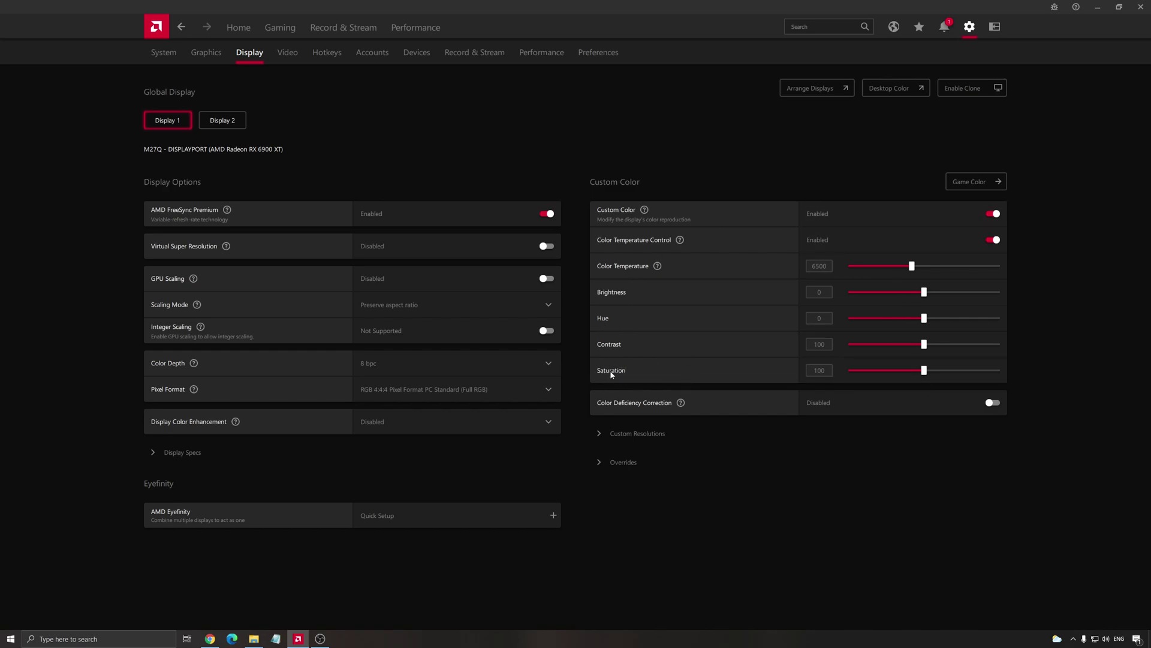
pyautogui.moveTo(924, 370); pyautogui.dragTo(937, 373)
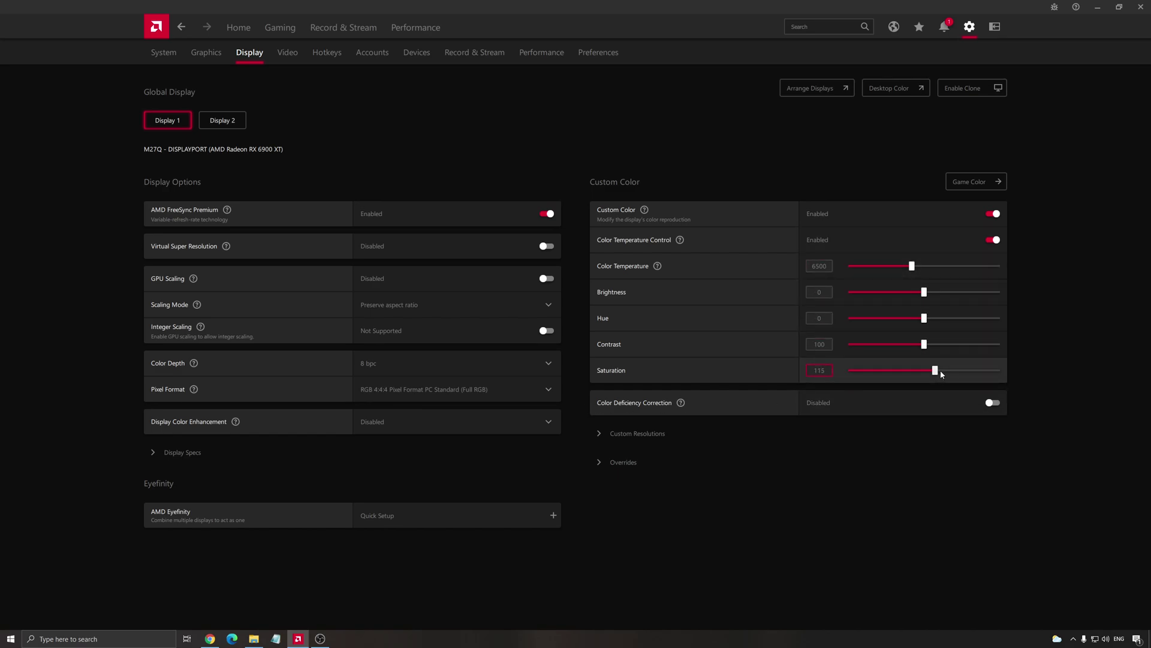
pyautogui.moveTo(938, 372); pyautogui.dragTo(926, 369)
pyautogui.click(993, 215)
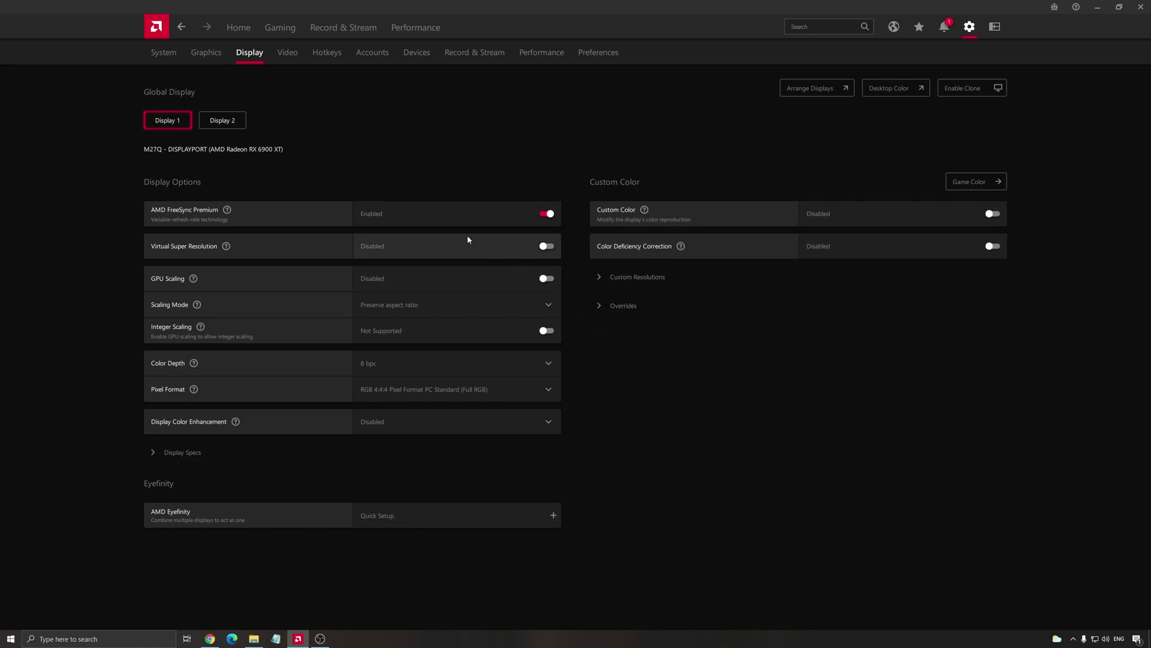
# Glance at the Video profile settings, then open the Record & Stream settings
pyautogui.click(288, 60)
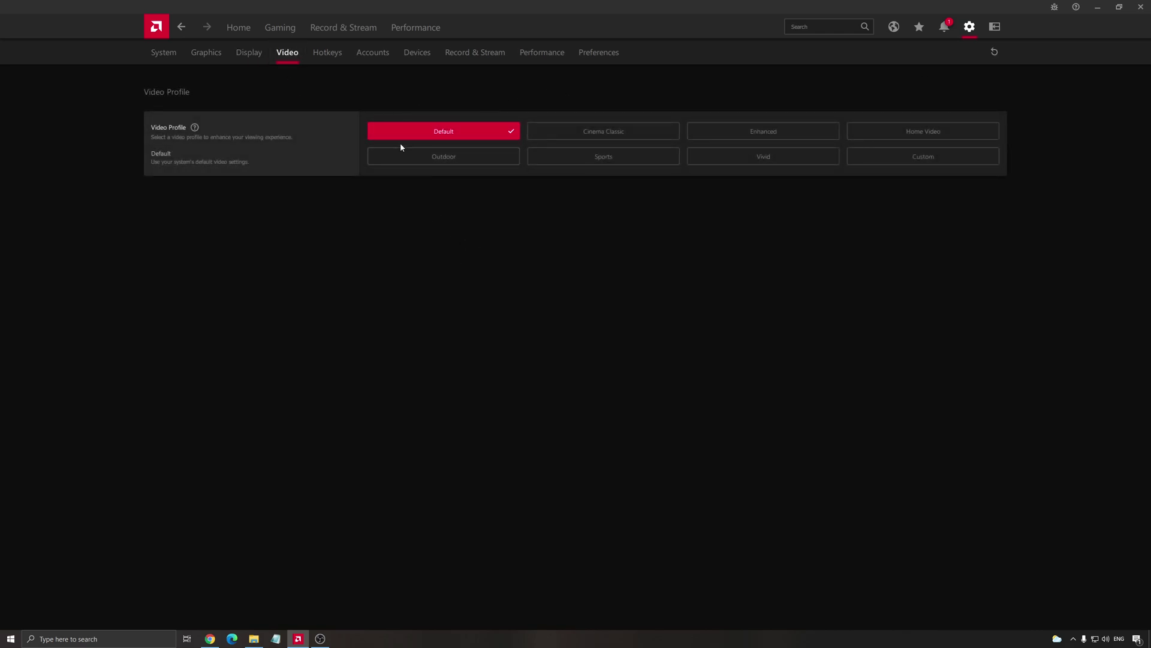
pyautogui.click(470, 51)
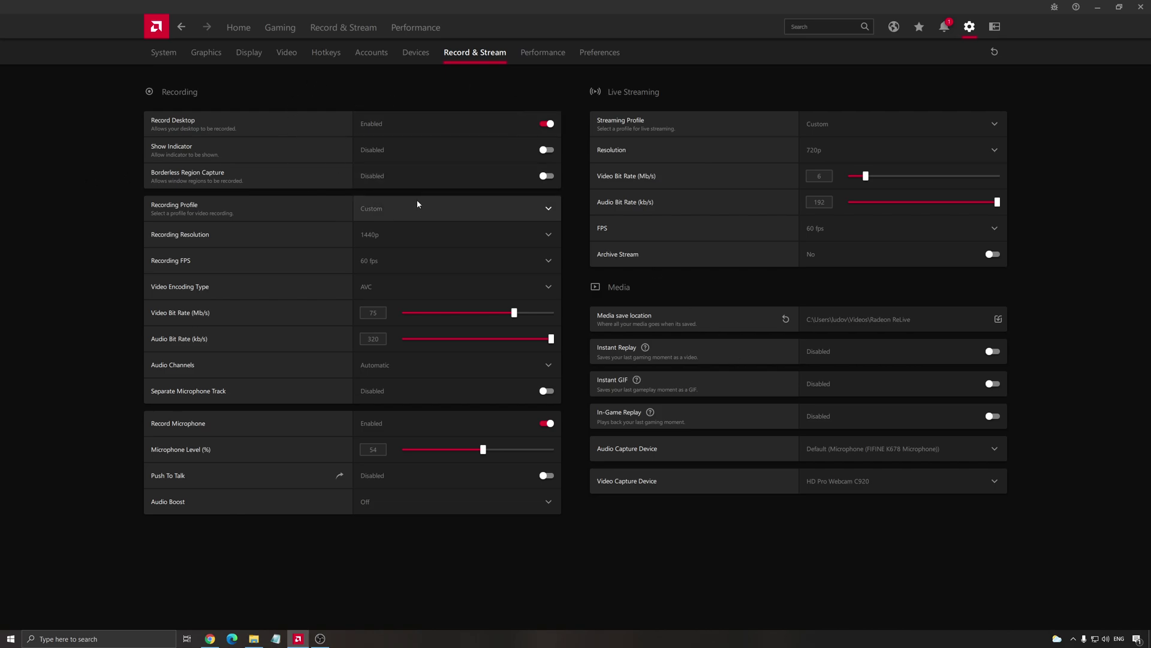
# Preview the metrics overlay in Performance settings, then switch it back off
pyautogui.click(541, 56)
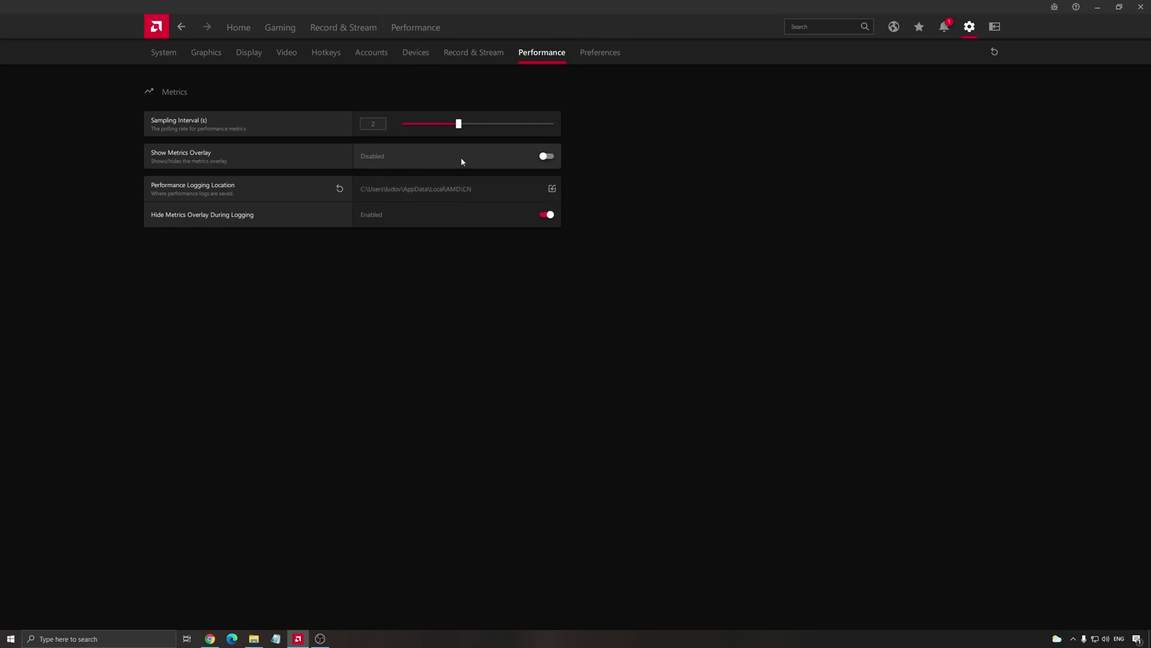
pyautogui.click(547, 157)
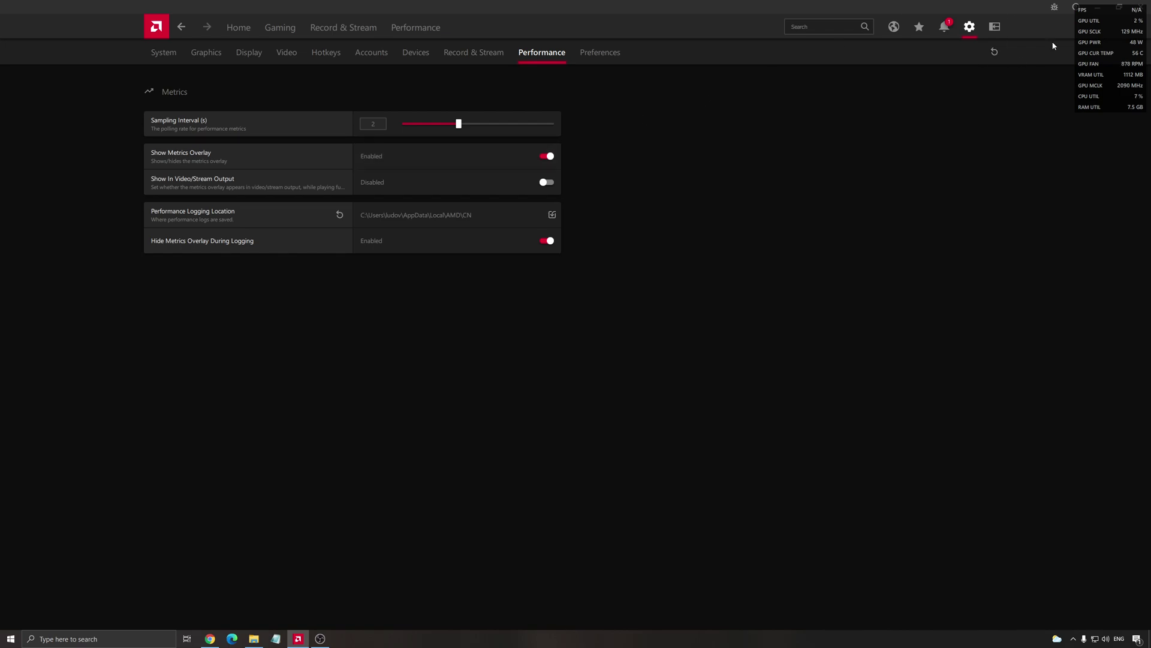
pyautogui.click(551, 156)
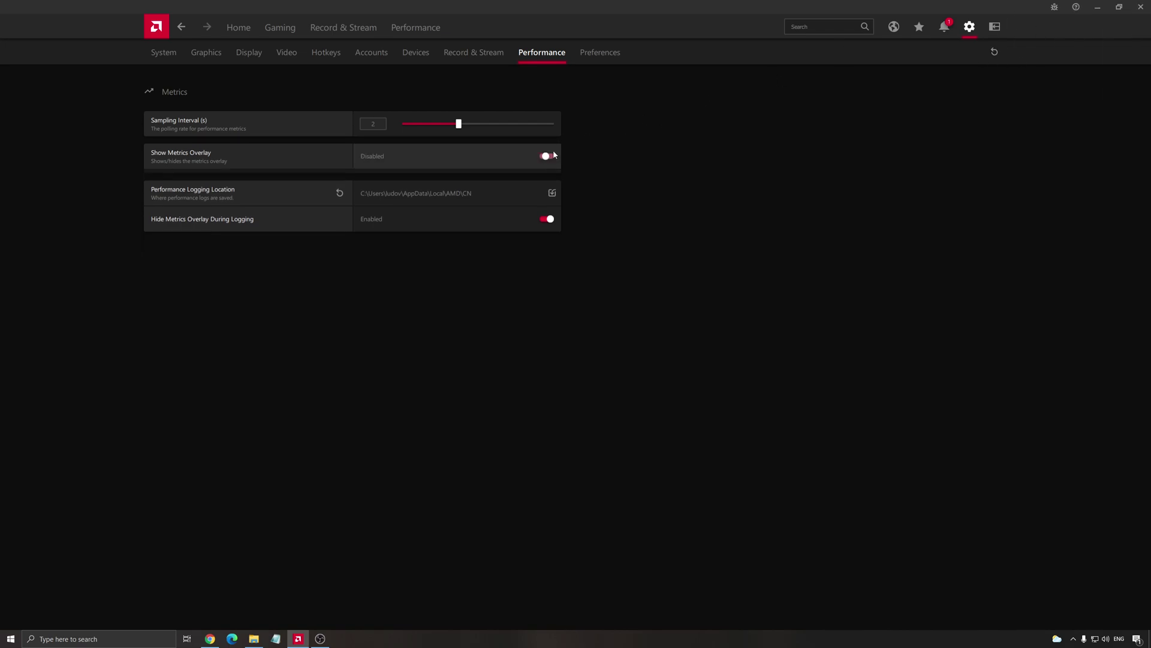
# Review the General preferences, leaving the AMD User Experience Program option unchanged
pyautogui.click(602, 55)
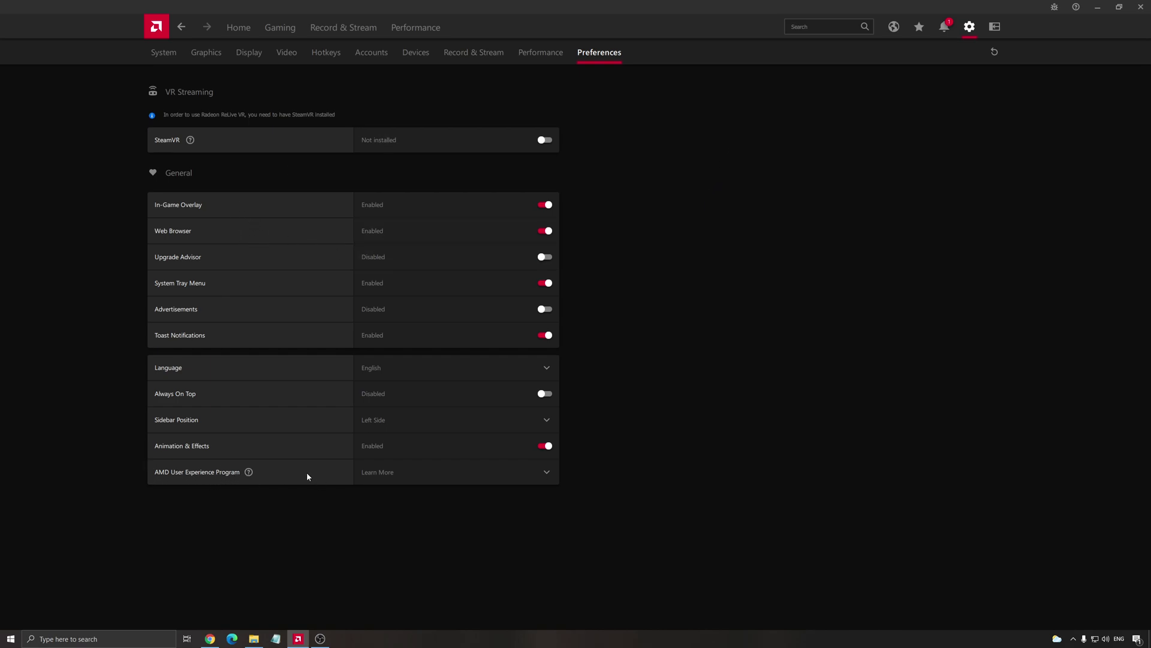
pyautogui.click(424, 474)
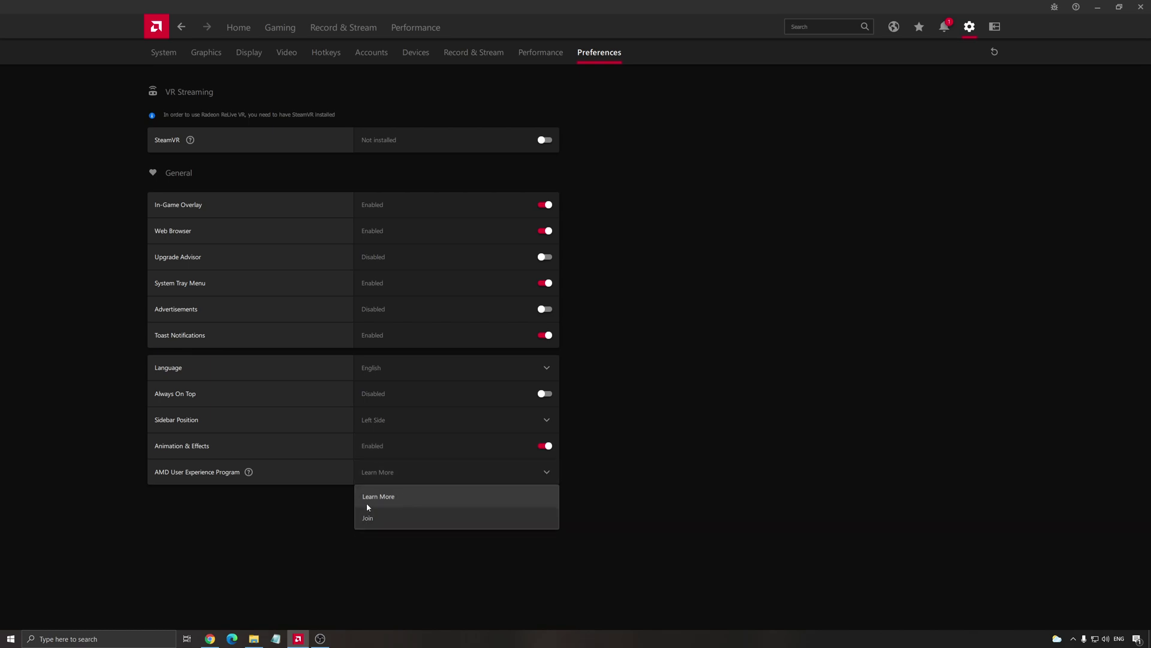
pyautogui.click(756, 471)
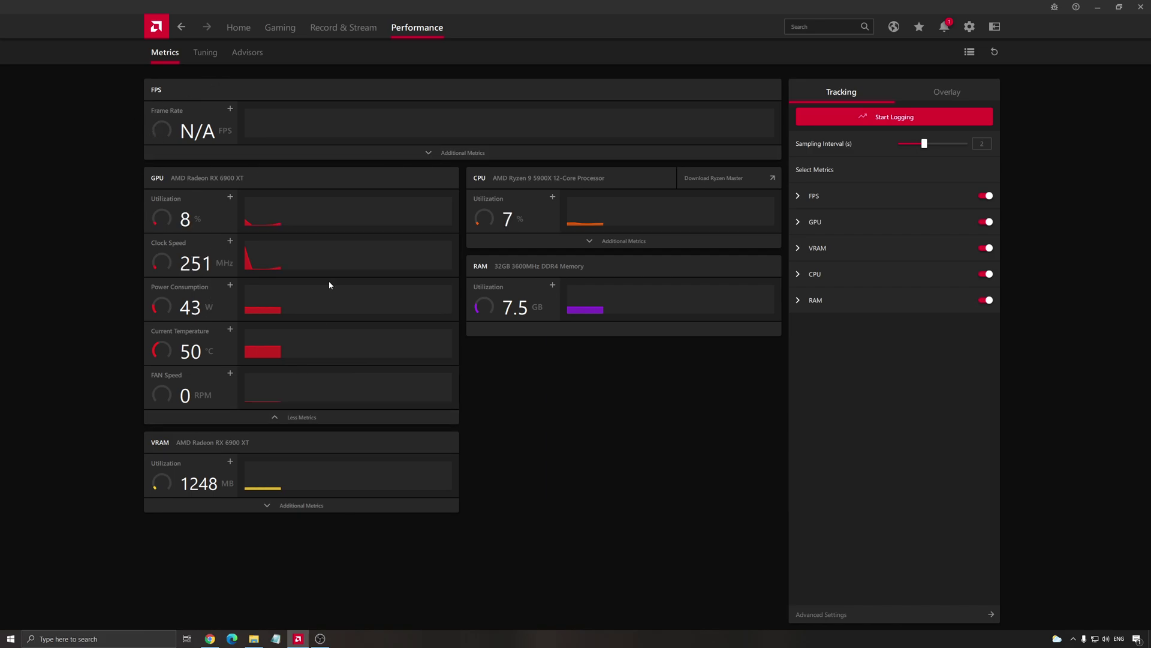
# Open the Tuning page and scroll the manual GPU controls to check the Smart Access Memory toggle
pyautogui.click(206, 53)
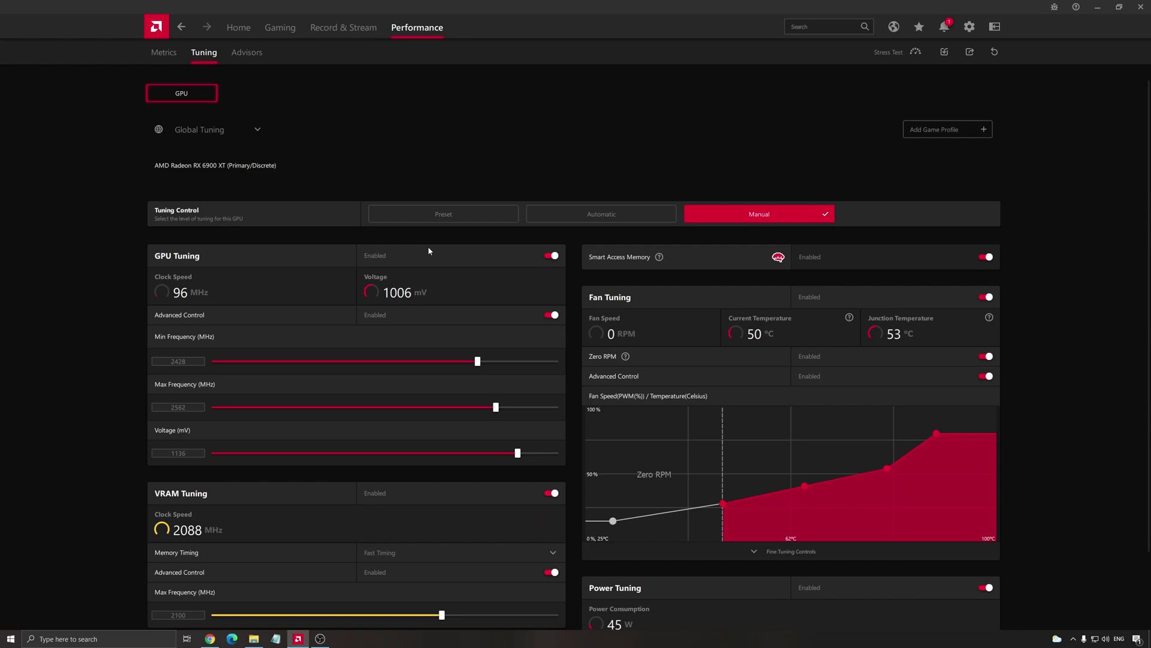
pyautogui.scroll(-3, 437, 293)
pyautogui.scroll(2, 478, 283)
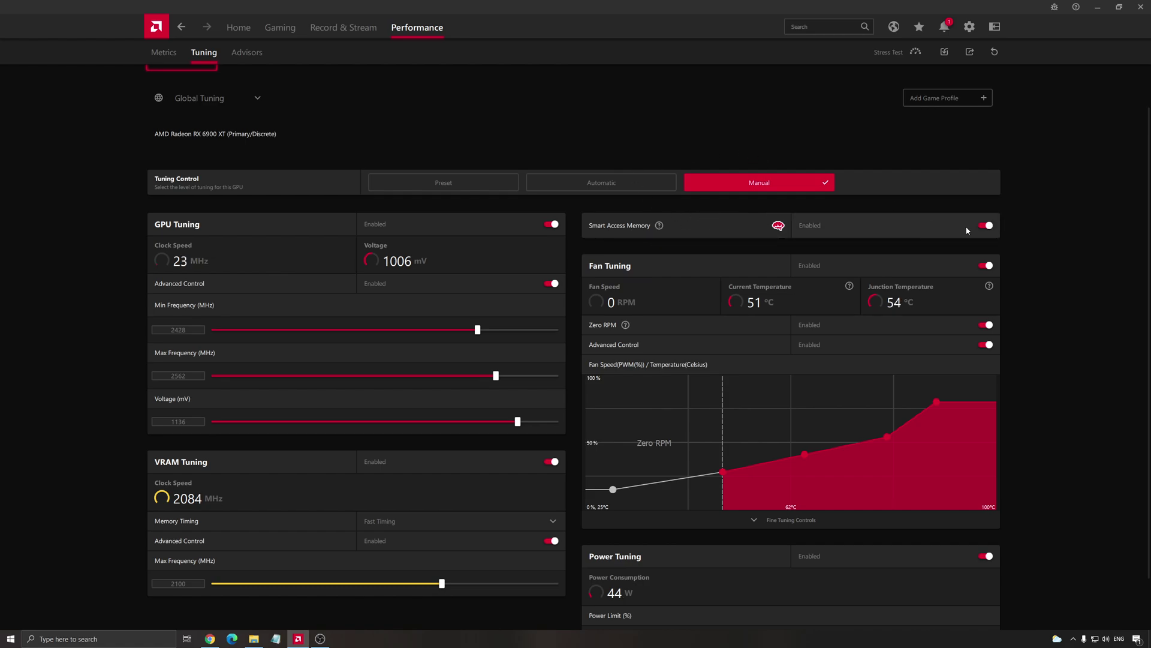
pyautogui.scroll(1, 713, 242)
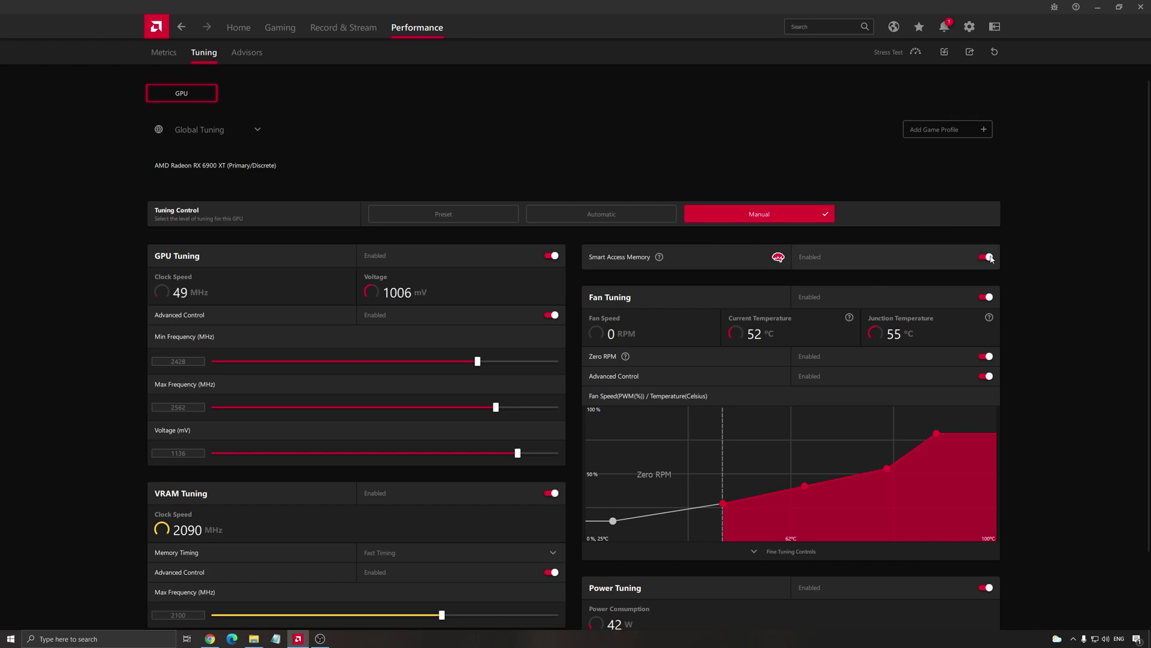
pyautogui.scroll(-1, 1051, 240)
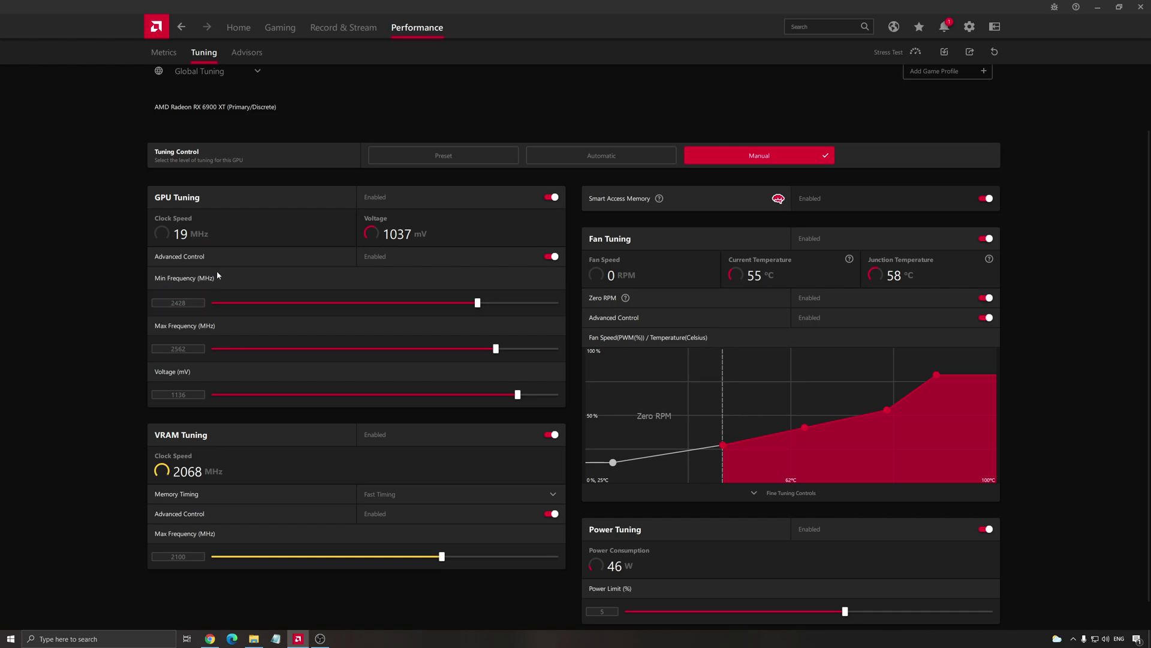
pyautogui.click(176, 304)
pyautogui.scroll(-1, 444, 192)
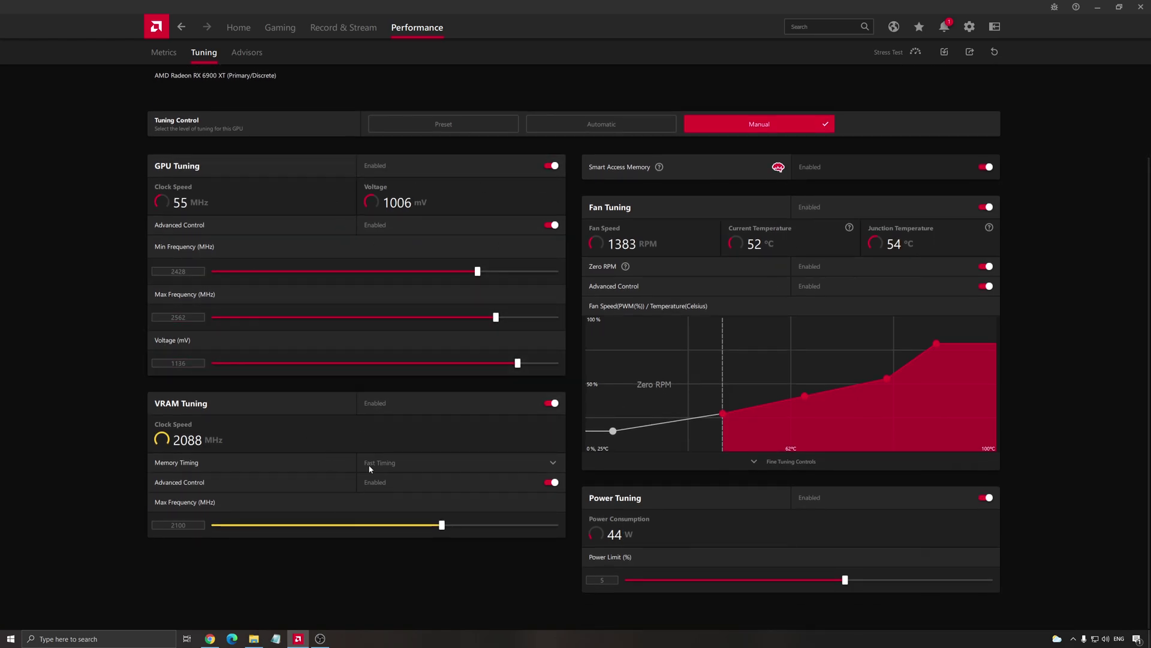
pyautogui.scroll(3, 507, 294)
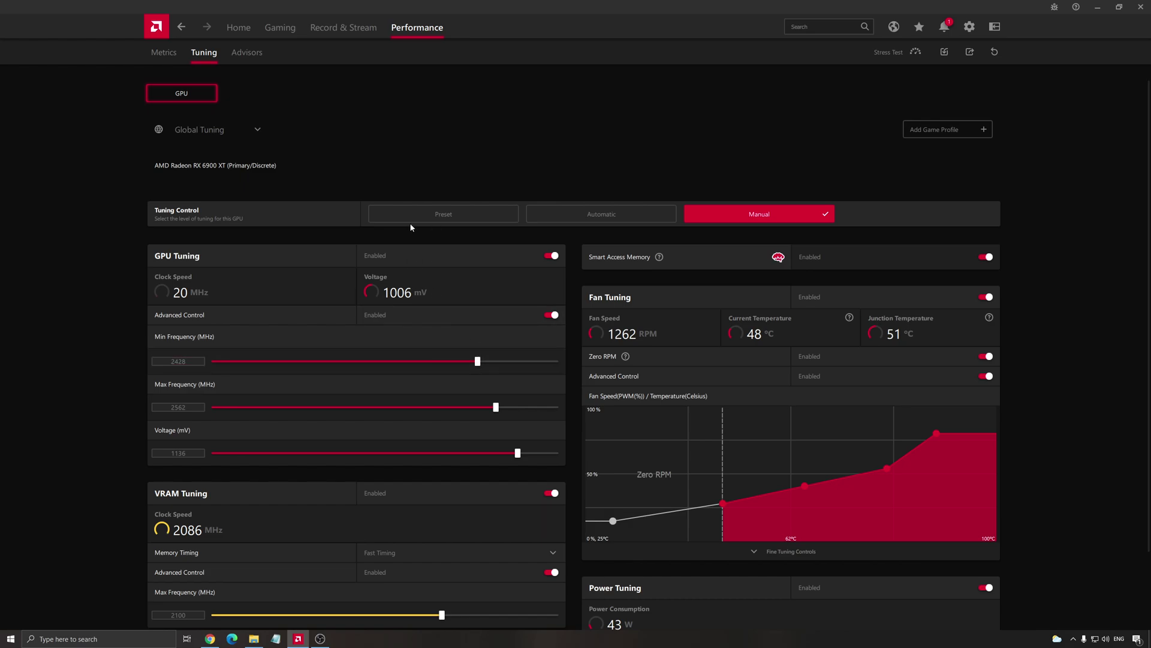
# Show the Advisors page, which rates The Riftbreaker Excellent at 184.1 fps average
pyautogui.click(246, 53)
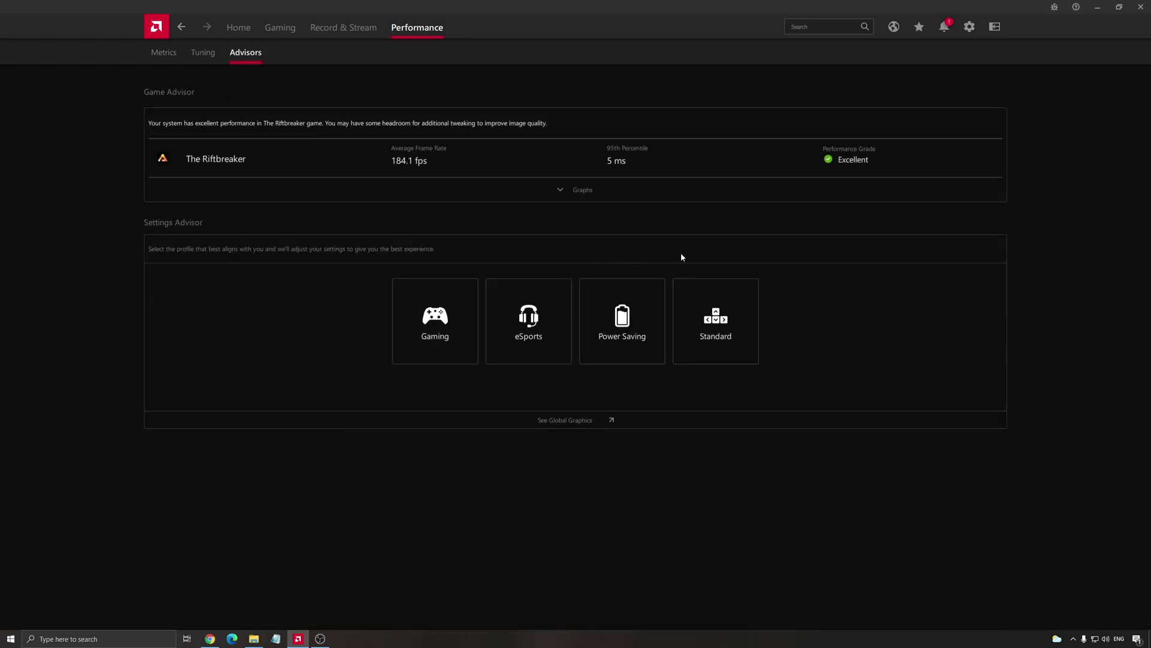